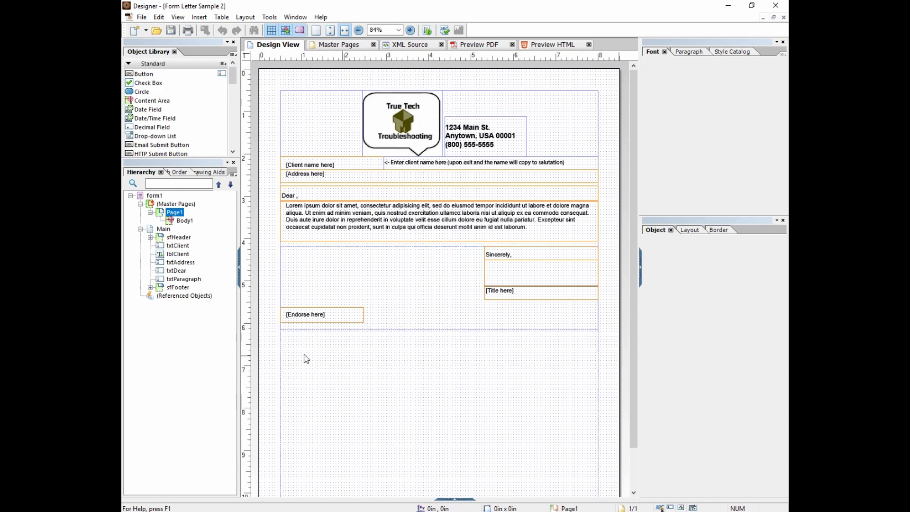
Step: Select the Main subform in the Hierarchy to show its Positioned content setting
{"action": "left_click", "coordinate": [165, 230]}
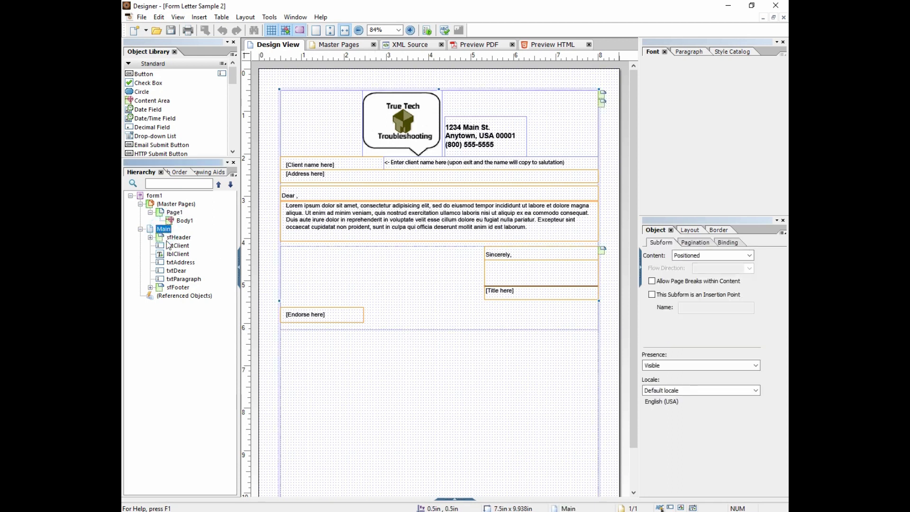
{"action": "left_click", "coordinate": [693, 261]}
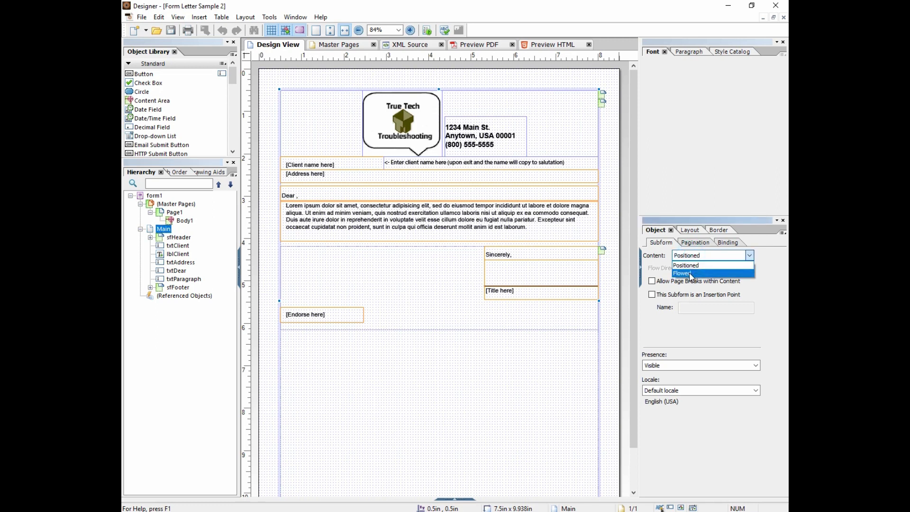
{"action": "left_click", "coordinate": [691, 274]}
{"action": "left_click", "coordinate": [688, 258]}
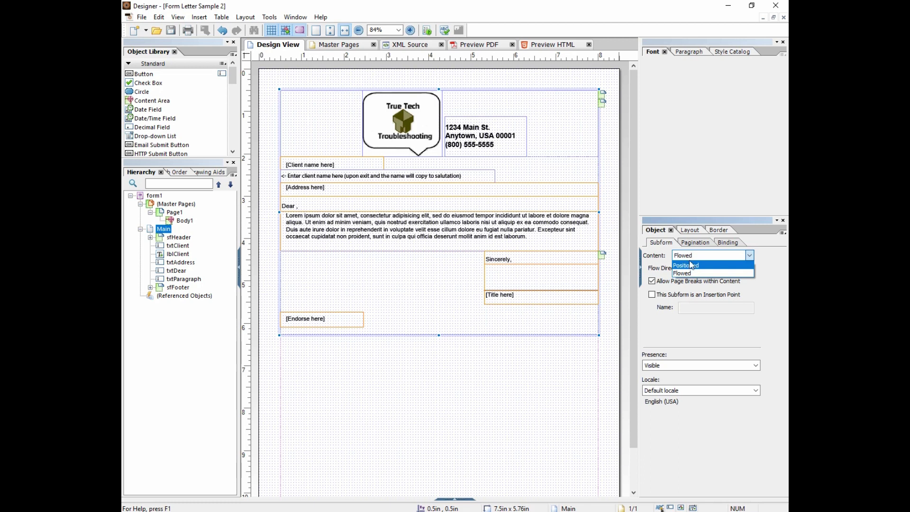
{"action": "left_click", "coordinate": [687, 272]}
{"action": "left_click", "coordinate": [687, 256]}
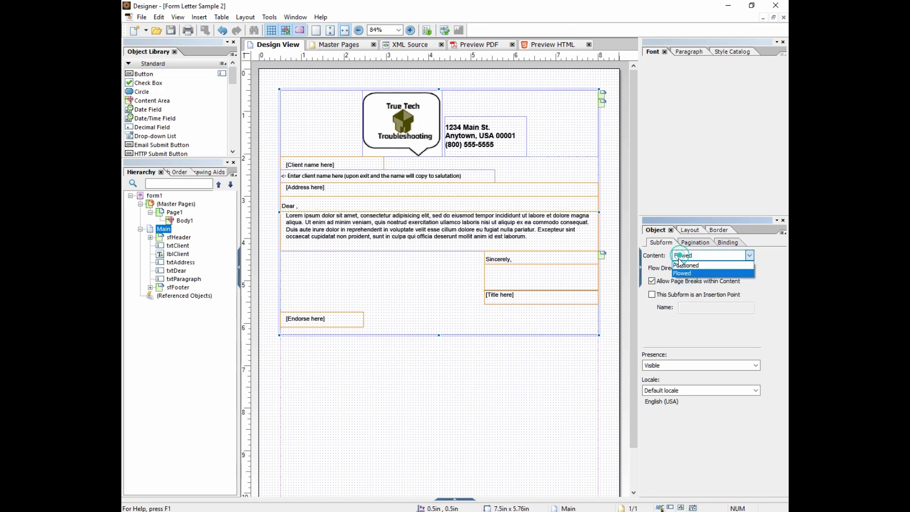
{"action": "left_click", "coordinate": [684, 265]}
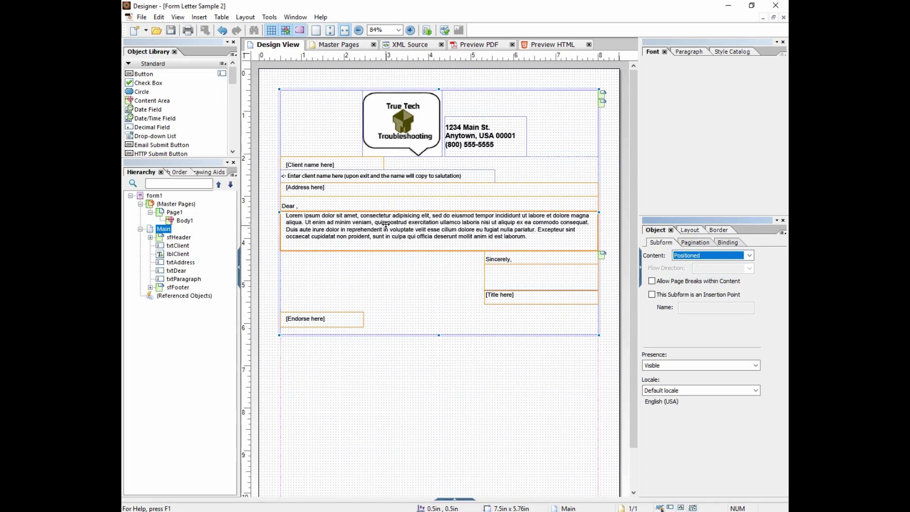
{"action": "left_click", "coordinate": [222, 31]}
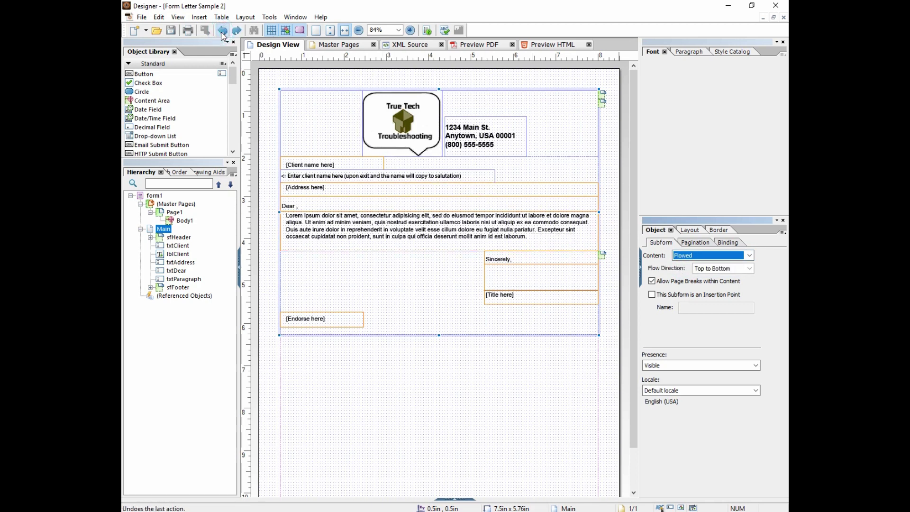
{"action": "left_click", "coordinate": [221, 31]}
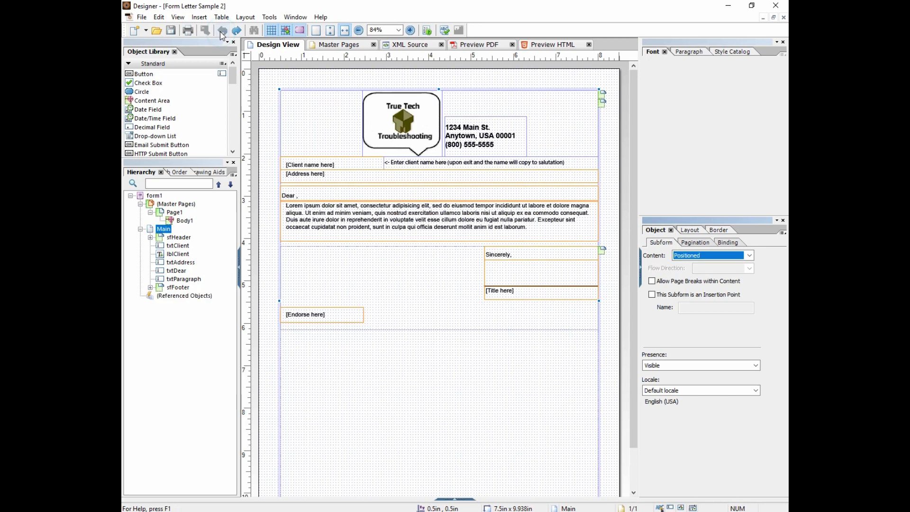
{"action": "left_click", "coordinate": [694, 256]}
{"action": "left_click", "coordinate": [696, 274]}
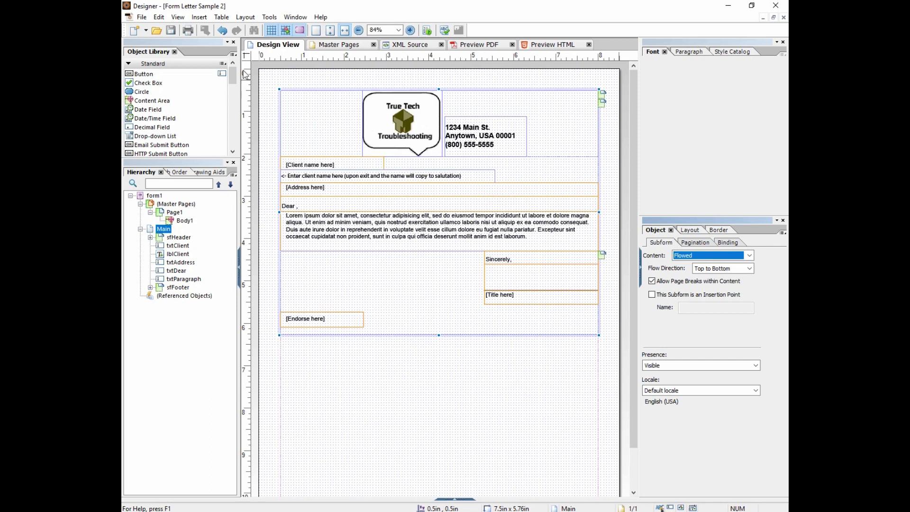
{"action": "left_click", "coordinate": [223, 31]}
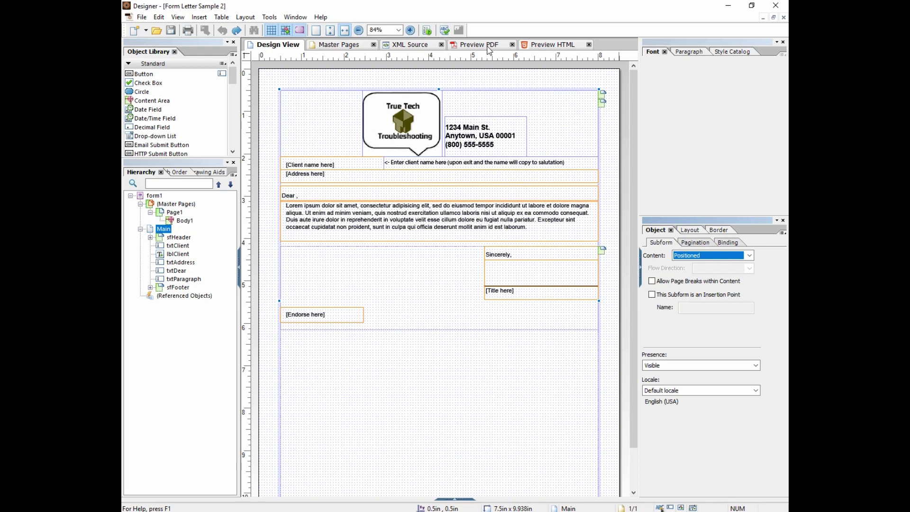
Step: In the PDF preview, enter client name 'Nathan', address 'Anytown, USA 00' and salutation 'YouTuber,'
{"action": "left_click", "coordinate": [488, 46]}
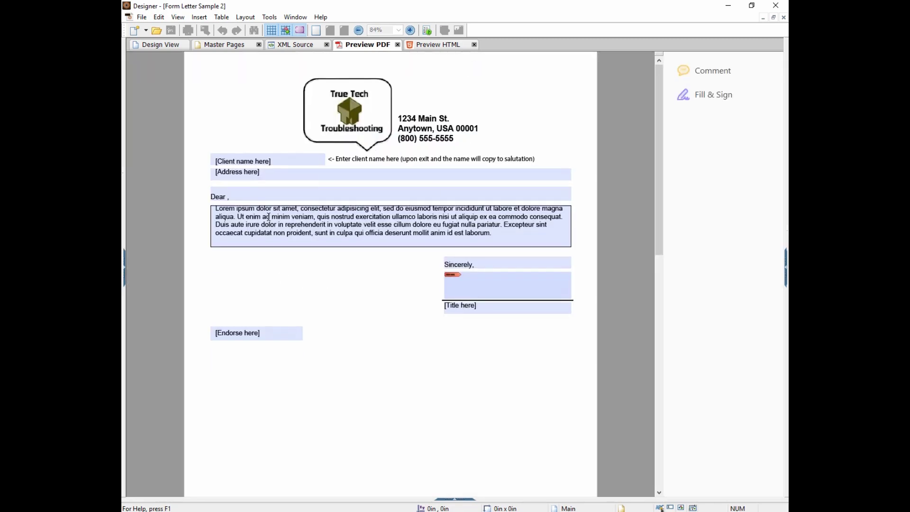
{"action": "left_click", "coordinate": [278, 162]}
{"action": "left_click_drag", "start_coordinate": [280, 163], "coordinate": [182, 161]}
{"action": "type", "text": "Nathan"}
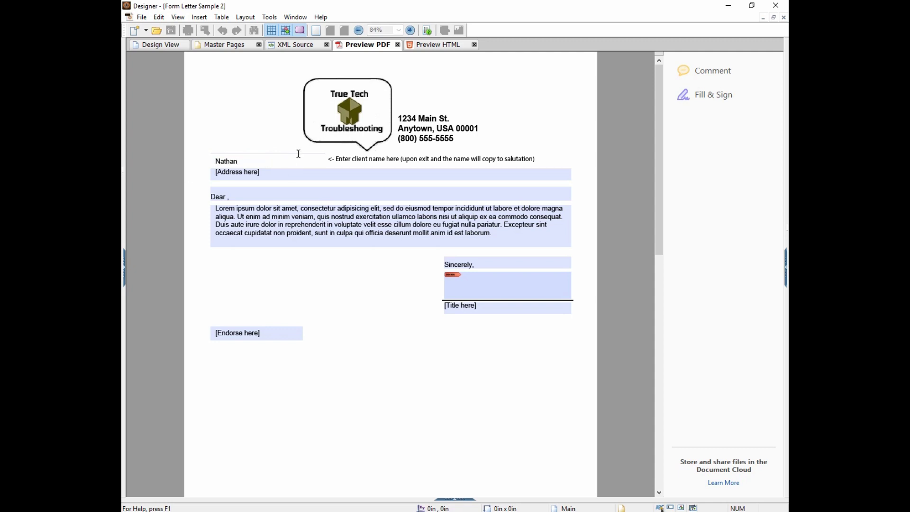
{"action": "triple_click", "coordinate": [264, 172]}
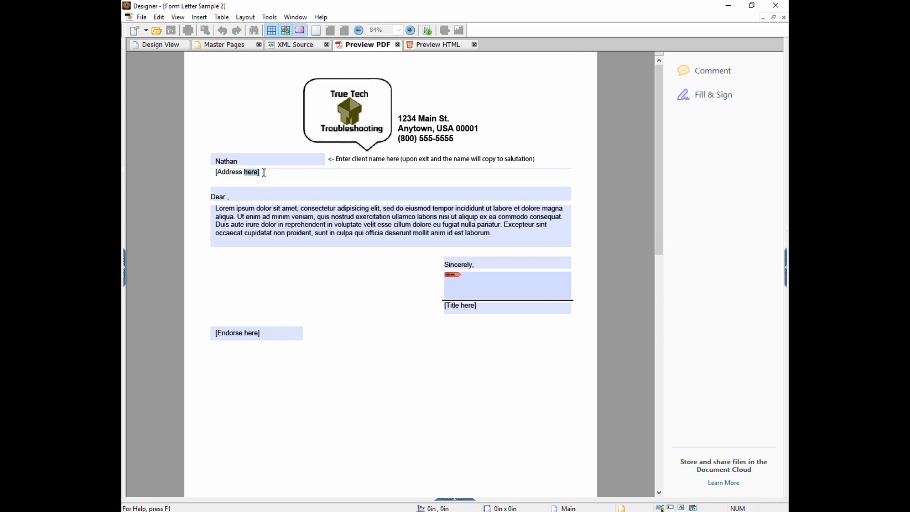
{"action": "type", "text": "Anytown, USA 00001"}
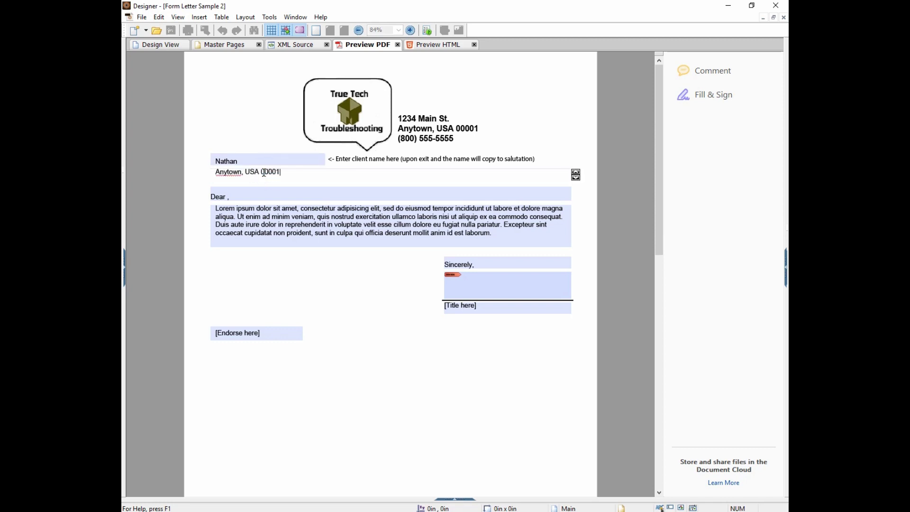
{"action": "key", "text": "Tab"}
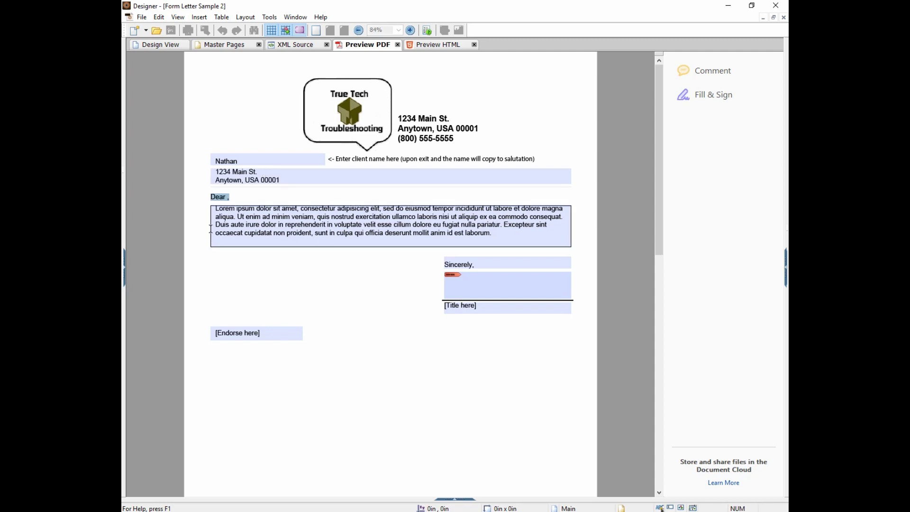
{"action": "left_click", "coordinate": [240, 212]}
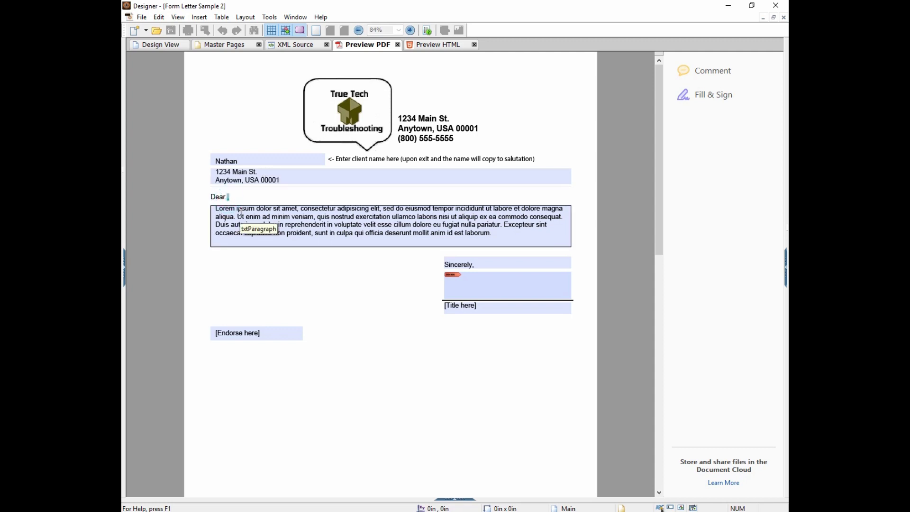
{"action": "type", "text": "YouTuber,"}
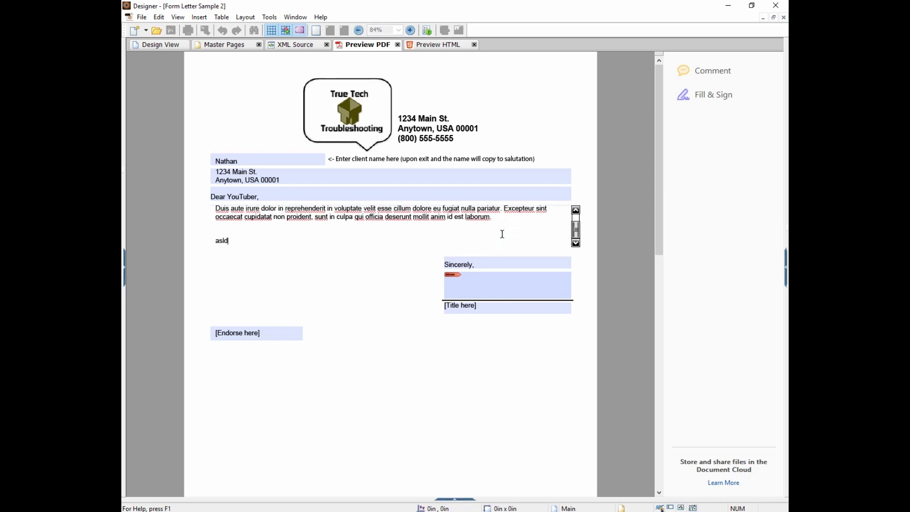
Step: Add two test lines to the paragraph field so it expands
{"action": "key", "text": "Return"}
{"action": "type", "text": "aldjkfal;sdjfl;asdjf"}
{"action": "key", "text": "Return"}
{"action": "type", "text": "asdlfjasld;fjdsl"}
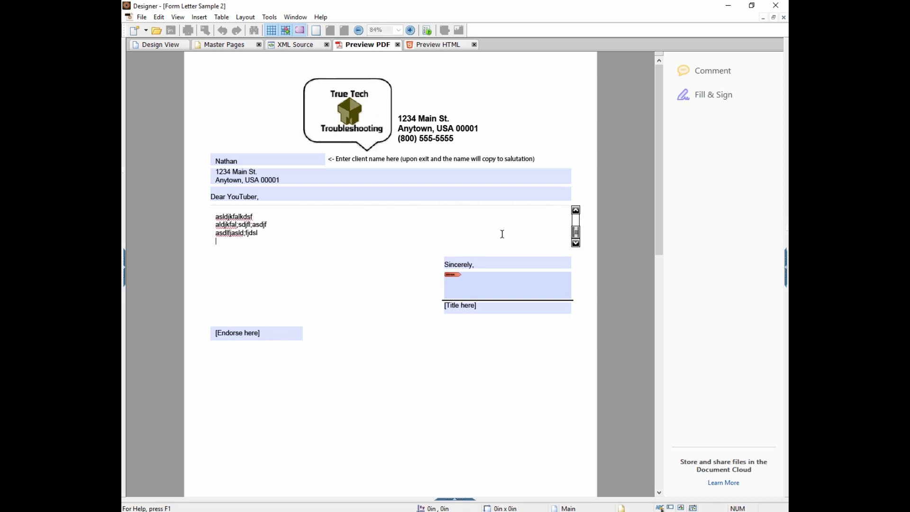
{"action": "key", "text": "Tab"}
{"action": "left_click", "coordinate": [419, 252]}
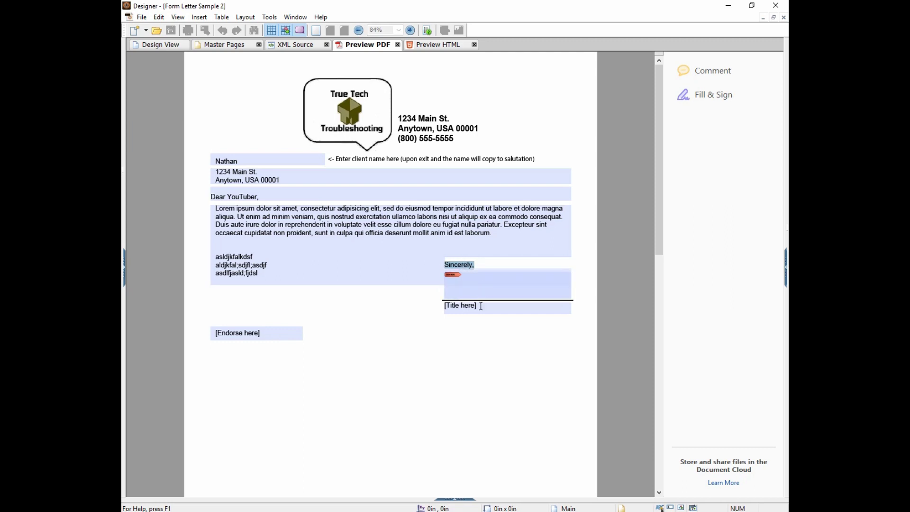
Step: Type more test lines into the paragraph so it grows over the Endorse field
{"action": "left_click", "coordinate": [324, 277]}
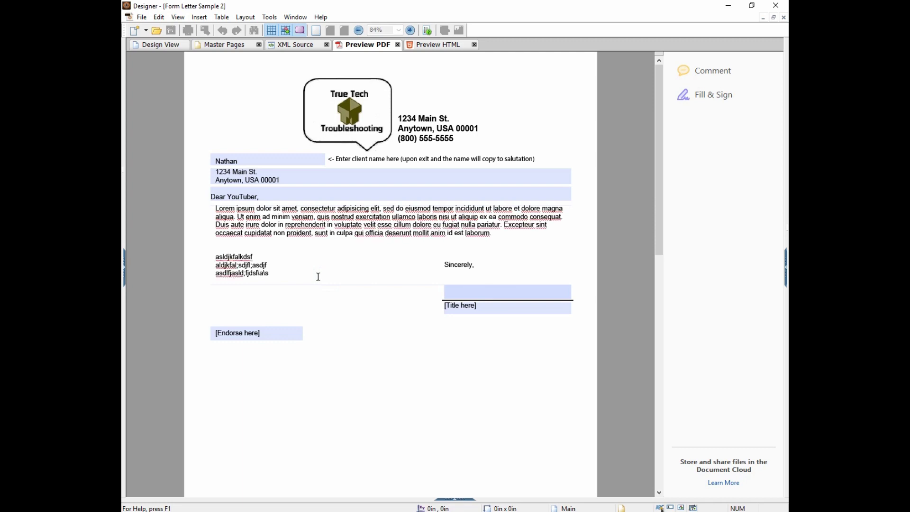
{"action": "type", "text": "df\\asd\\f"}
{"action": "key", "text": "Return"}
{"action": "key", "text": "Return"}
{"action": "key", "text": "Return"}
{"action": "type", "text": "asd f asd fas df asdf"}
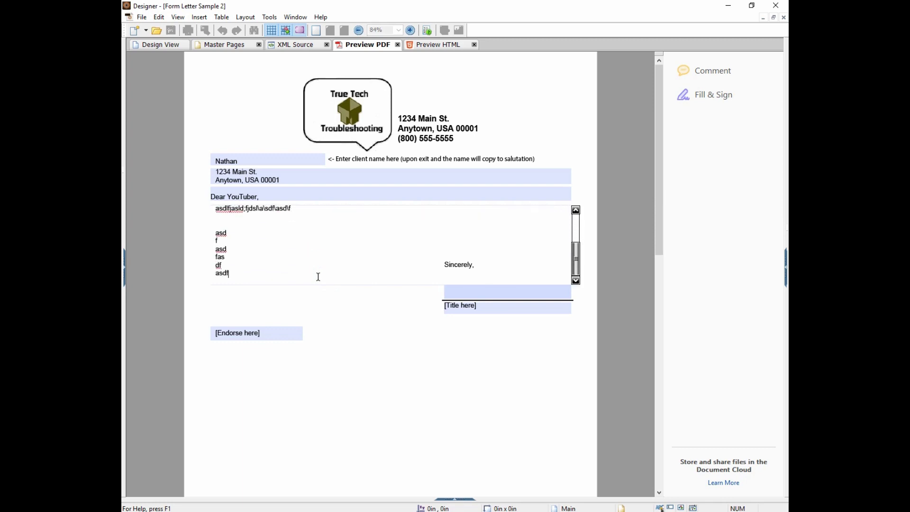
{"action": "type", "text": " asdf sda f"}
{"action": "key", "text": "Tab"}
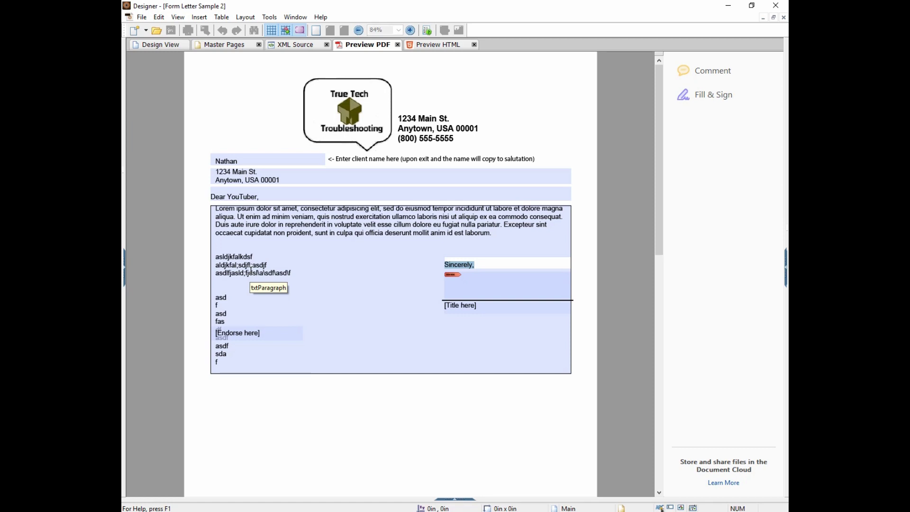
Step: Add several extra test lines to the address field, overflowing onto the salutation
{"action": "left_click", "coordinate": [284, 180]}
{"action": "type", "text": "a"}
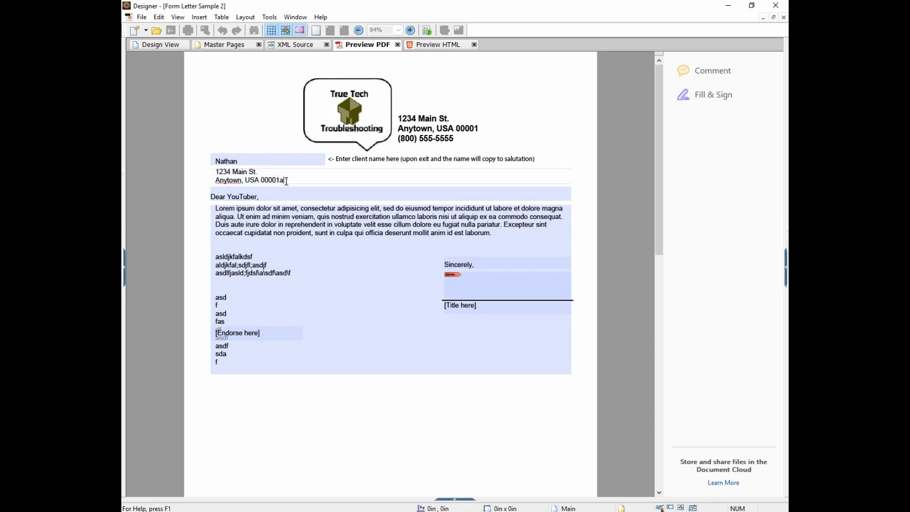
{"action": "key", "text": "Return"}
{"action": "type", "text": "asdfasdfasdfa"}
{"action": "key", "text": "Return"}
{"action": "type", "text": "dfa"}
{"action": "key", "text": "Return"}
{"action": "type", "text": "sfd"}
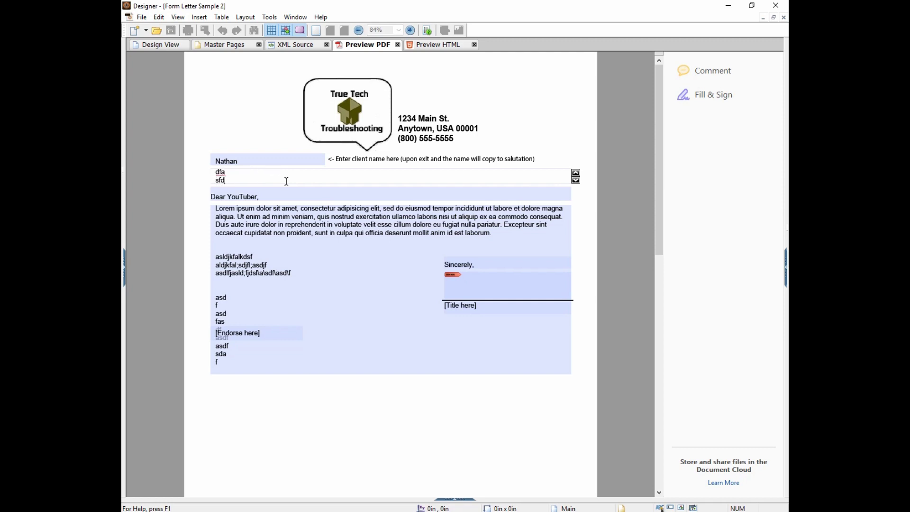
{"action": "key", "text": "Tab"}
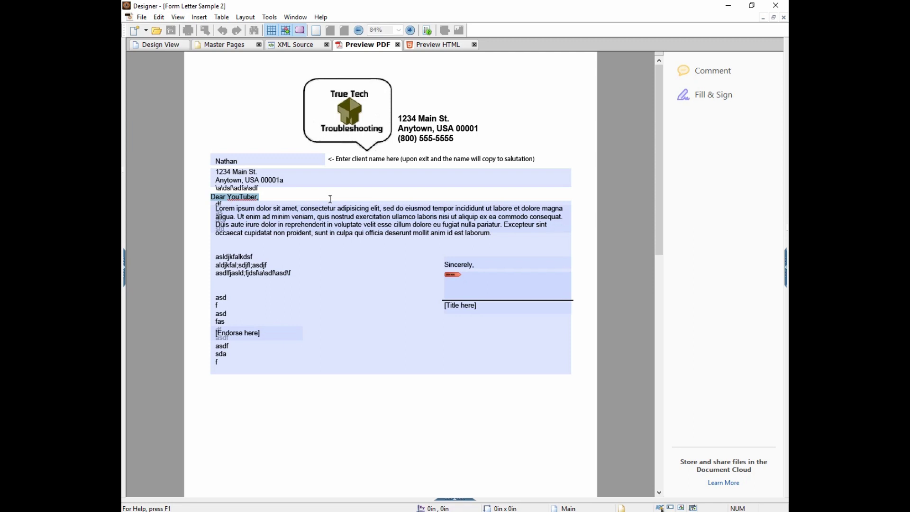
Step: Back in Design View, check Main's content options and select the paragraph and label fields
{"action": "left_click", "coordinate": [162, 45]}
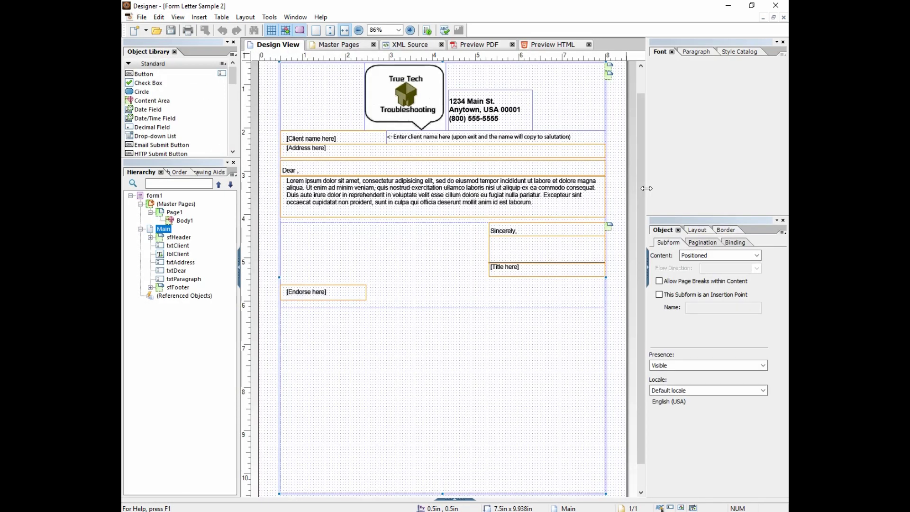
{"action": "left_click", "coordinate": [696, 256]}
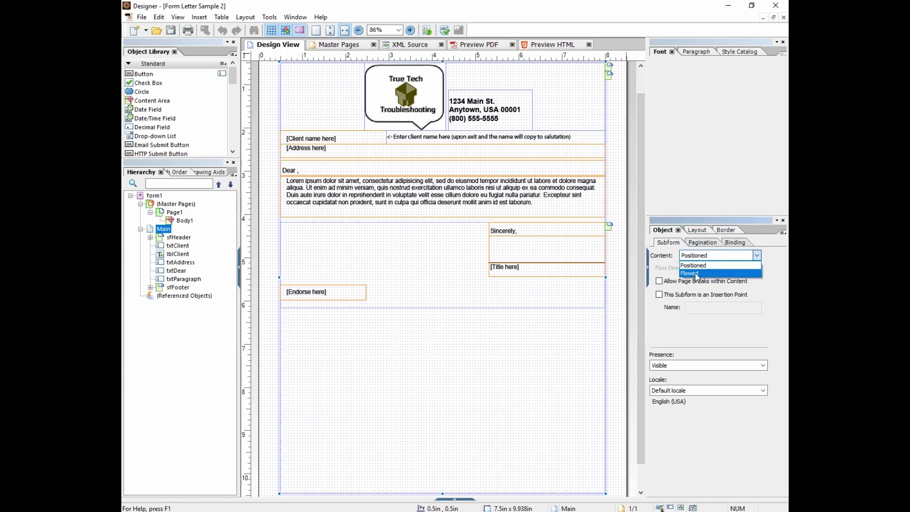
{"action": "left_click", "coordinate": [379, 229]}
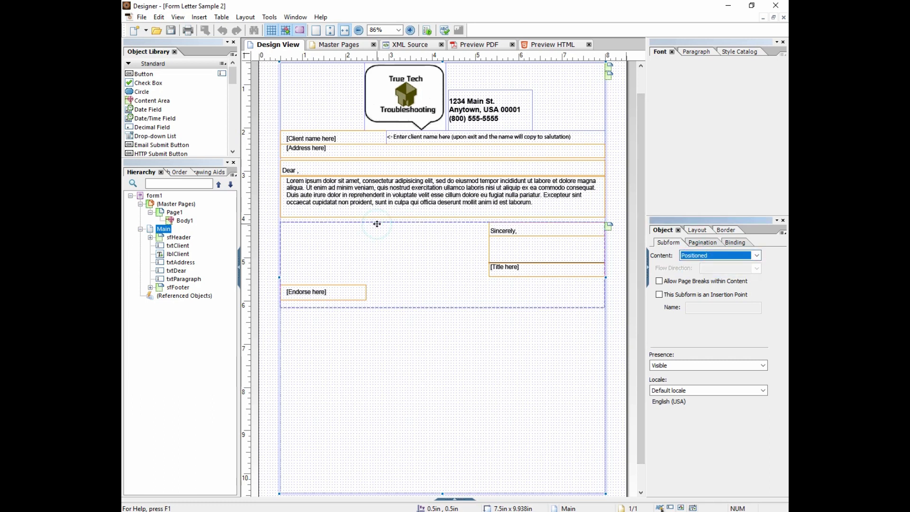
{"action": "left_click", "coordinate": [376, 216]}
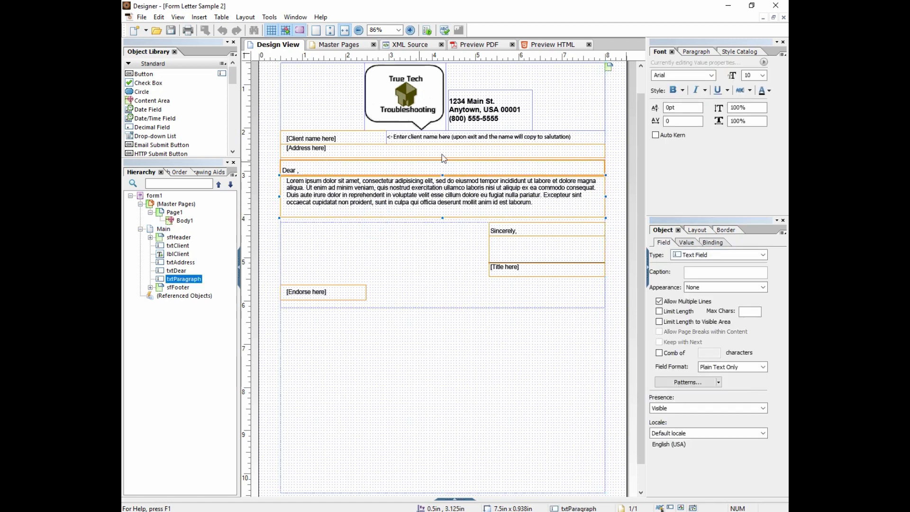
{"action": "left_click", "coordinate": [442, 138]}
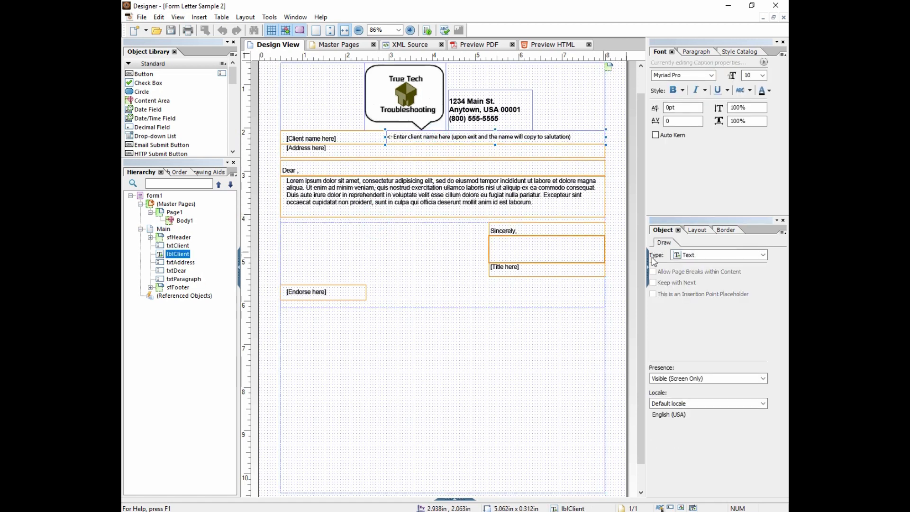
Step: Set the Main subform's content to flow top to bottom
{"action": "left_click", "coordinate": [164, 229]}
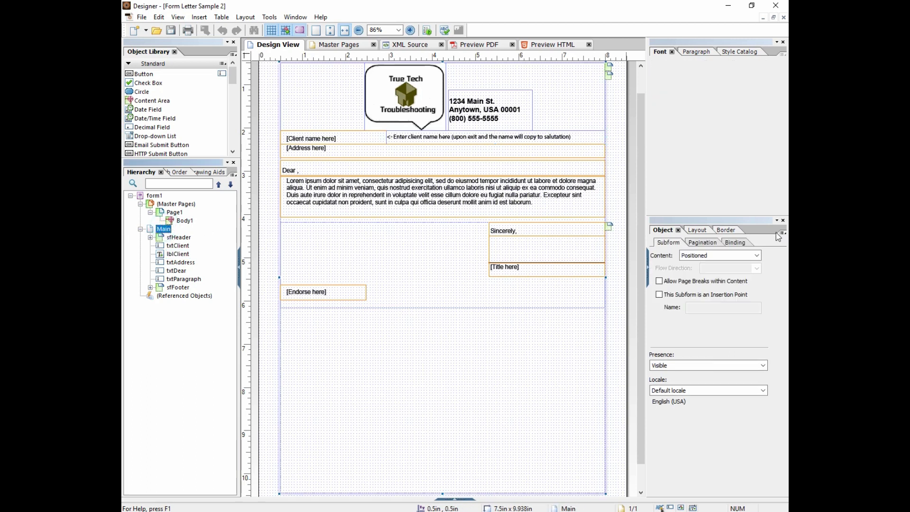
{"action": "left_click", "coordinate": [724, 256]}
{"action": "left_click", "coordinate": [718, 276]}
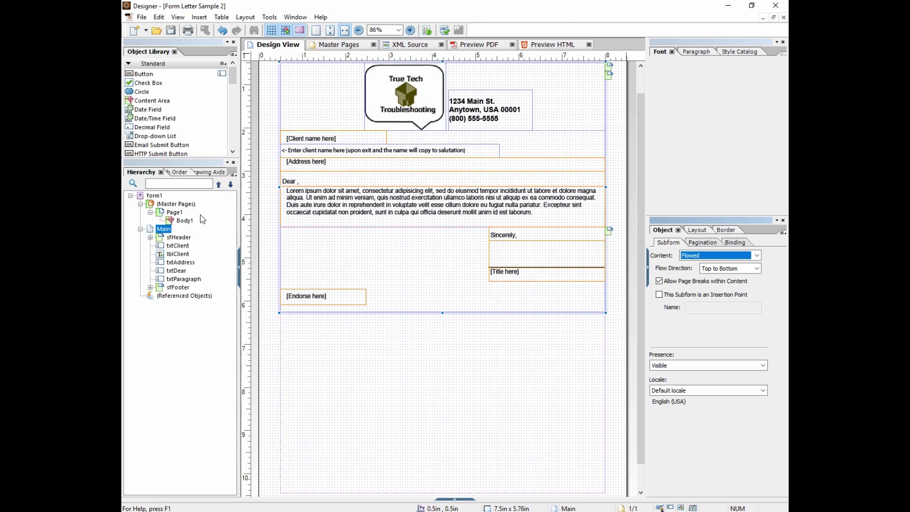
Step: Inspect the client name, instruction label, salutation, footer and header objects in the Hierarchy
{"action": "left_click", "coordinate": [175, 244]}
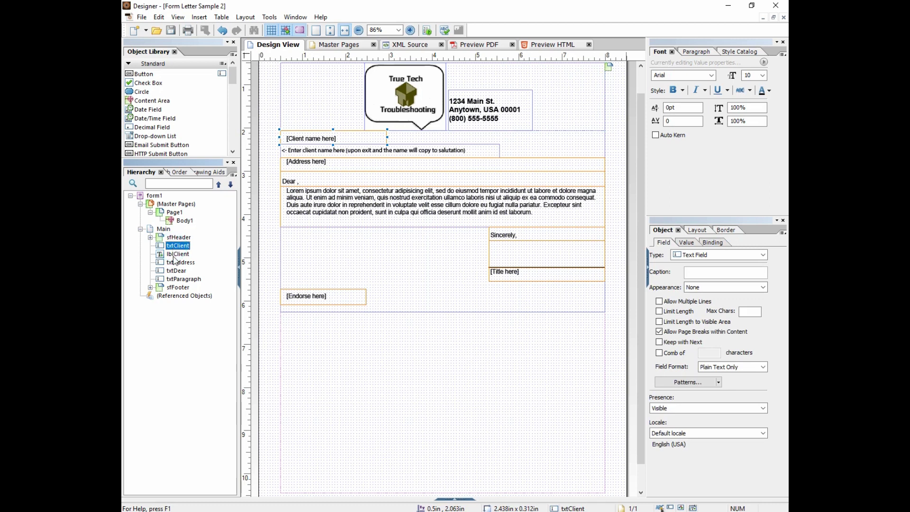
{"action": "left_click", "coordinate": [175, 255]}
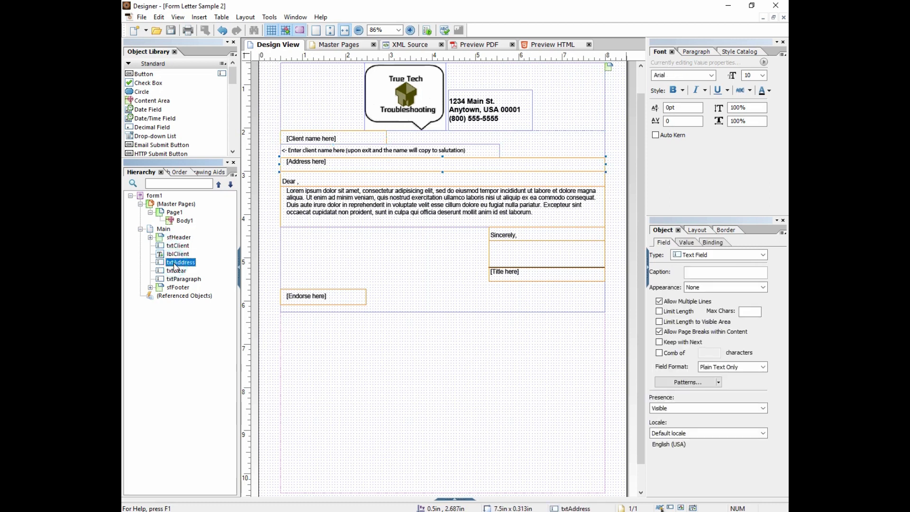
{"action": "left_click", "coordinate": [177, 271]}
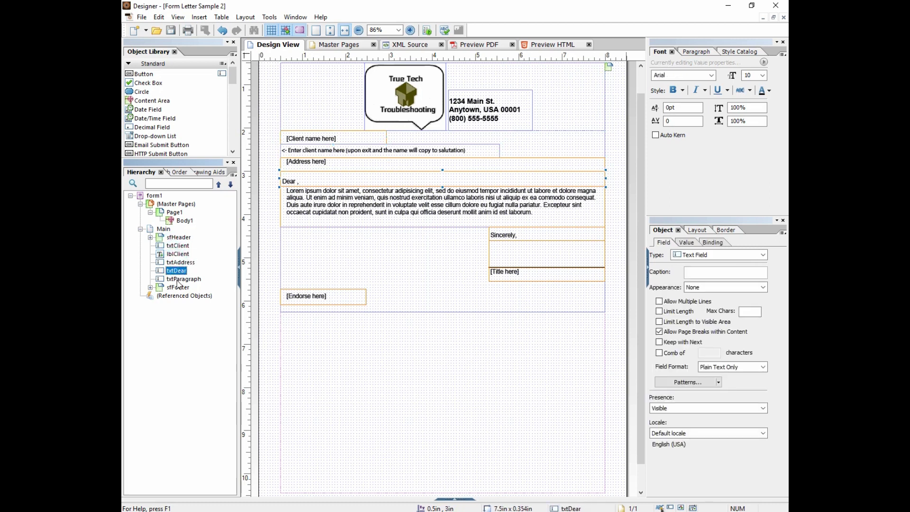
{"action": "left_click", "coordinate": [178, 287]}
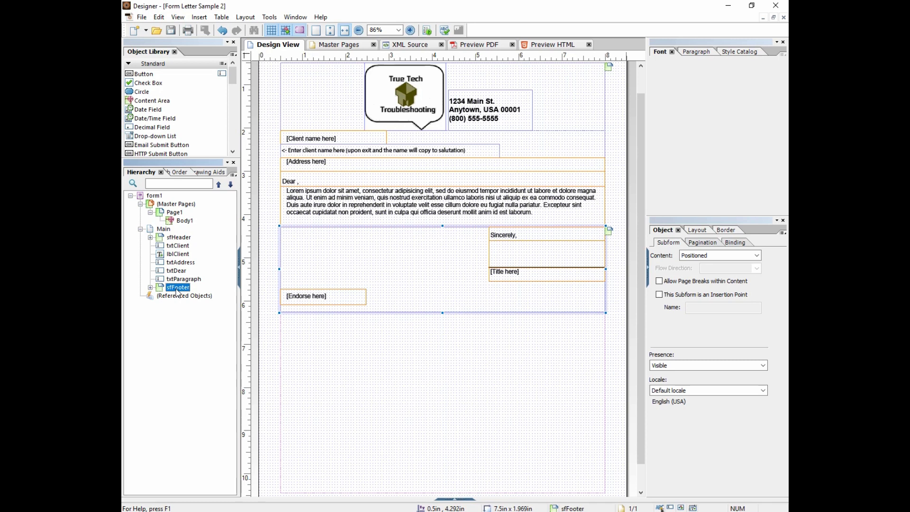
{"action": "left_click", "coordinate": [177, 238]}
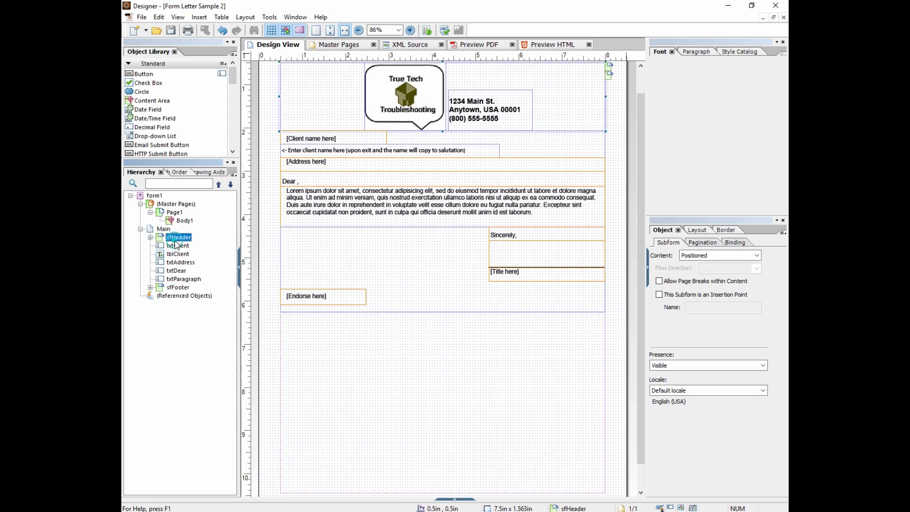
{"action": "left_click", "coordinate": [177, 288], "text": "shift"}
{"action": "left_click", "coordinate": [177, 288]}
{"action": "left_click", "coordinate": [176, 237], "text": "ctrl"}
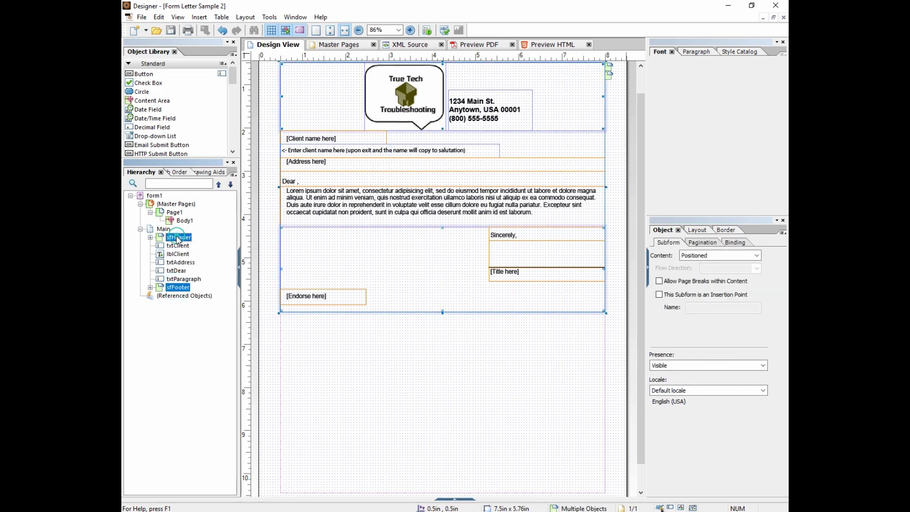
{"action": "left_click", "coordinate": [724, 256]}
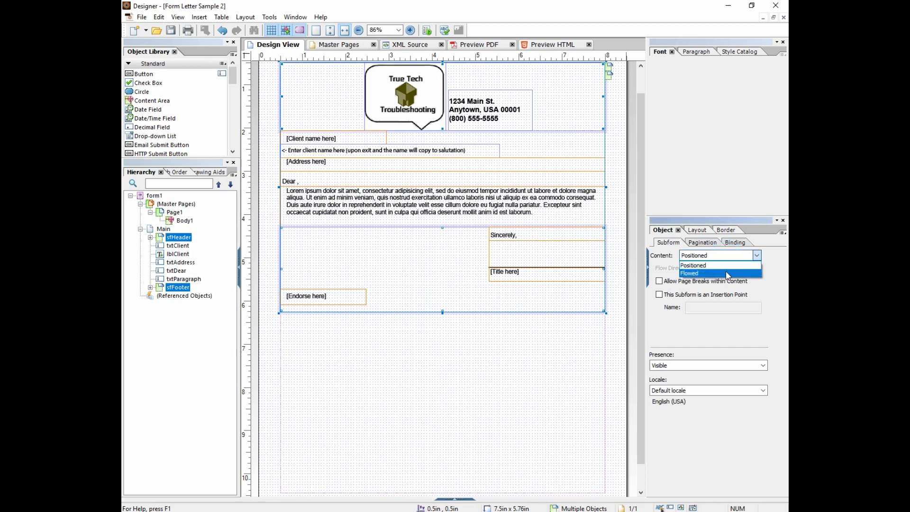
{"action": "left_click", "coordinate": [721, 273]}
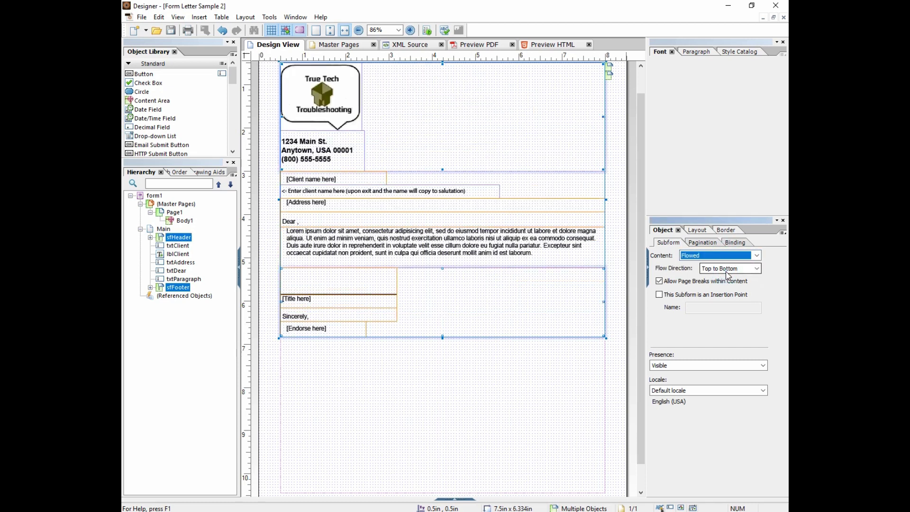
{"action": "left_click", "coordinate": [221, 30]}
{"action": "left_click", "coordinate": [319, 341]}
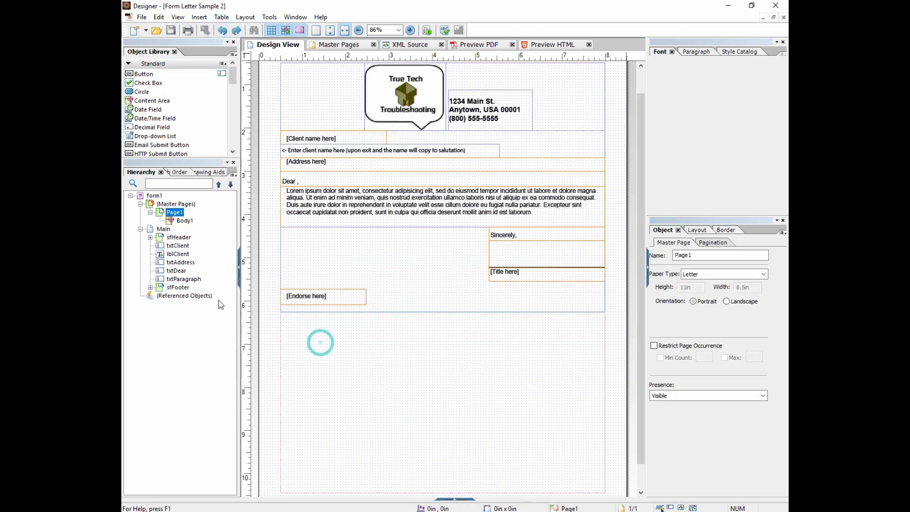
{"action": "left_click", "coordinate": [165, 230]}
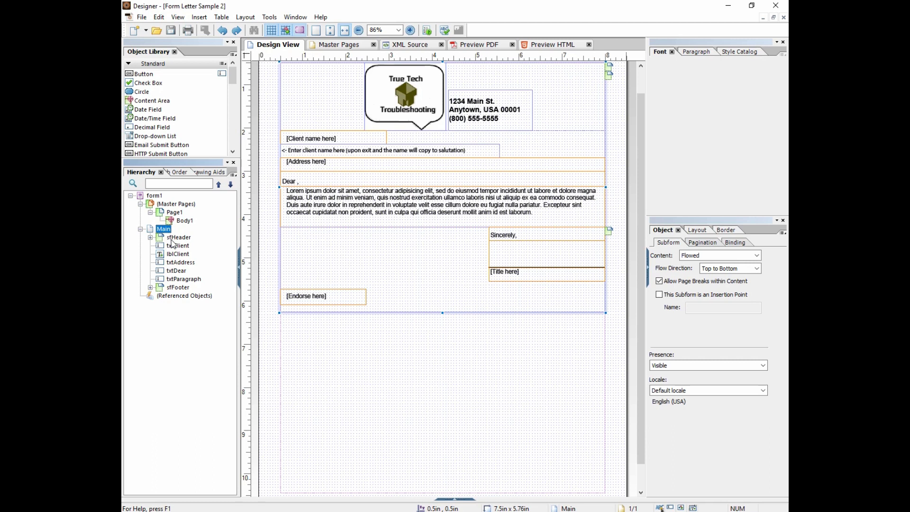
{"action": "left_click", "coordinate": [178, 238]}
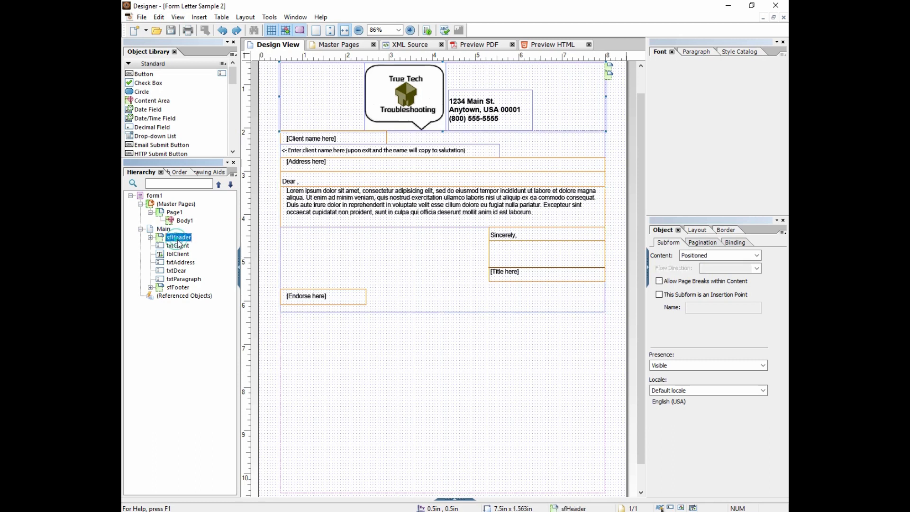
{"action": "left_click", "coordinate": [174, 288]}
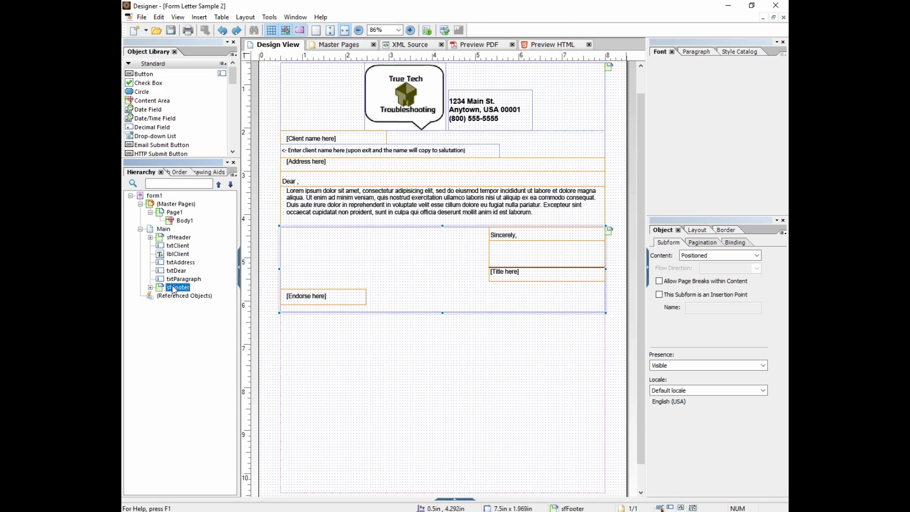
{"action": "left_click", "coordinate": [163, 231]}
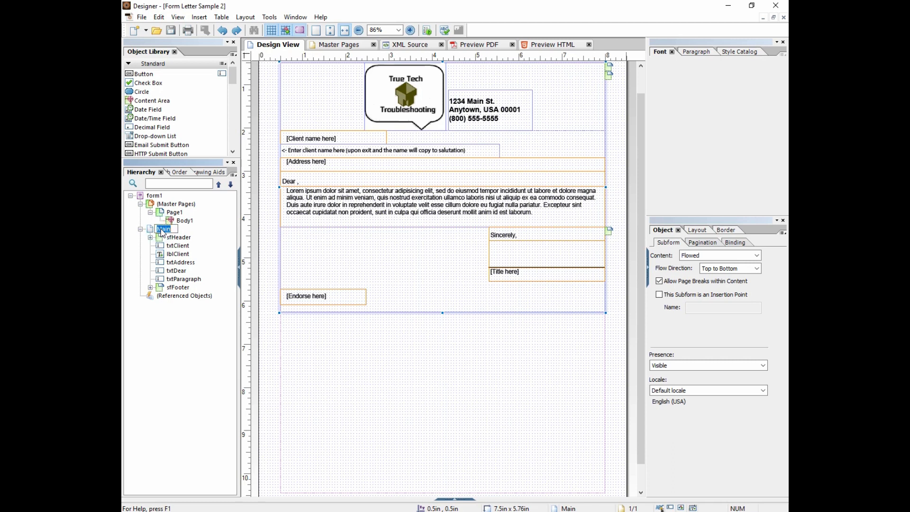
{"action": "left_click", "coordinate": [171, 239]}
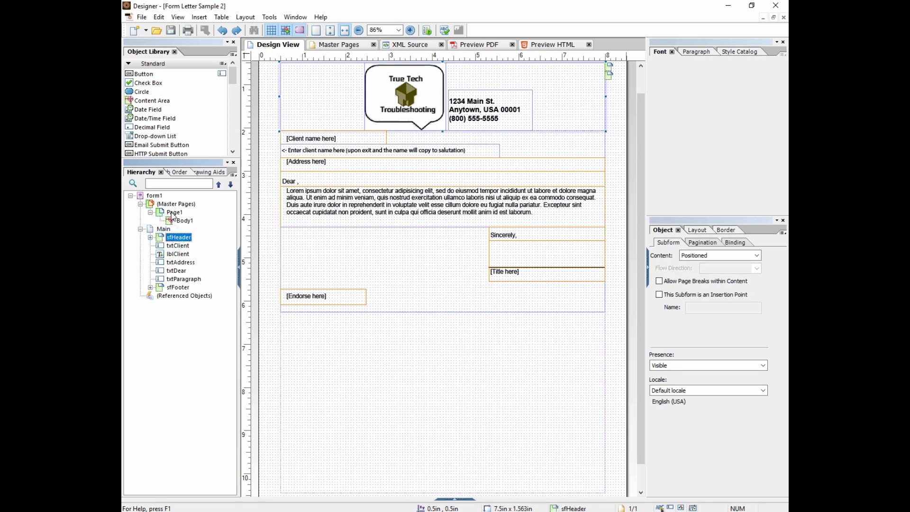
{"action": "left_click", "coordinate": [162, 231]}
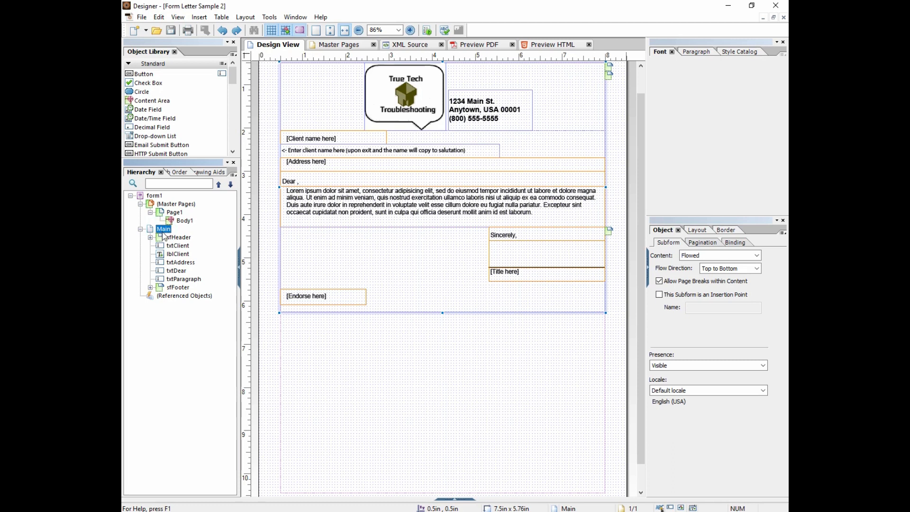
{"action": "left_click", "coordinate": [165, 237]}
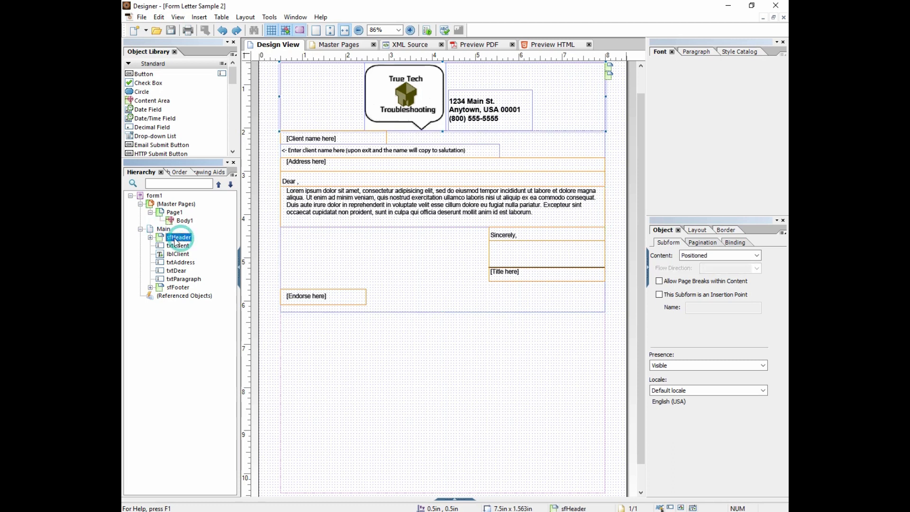
{"action": "left_click", "coordinate": [164, 232]}
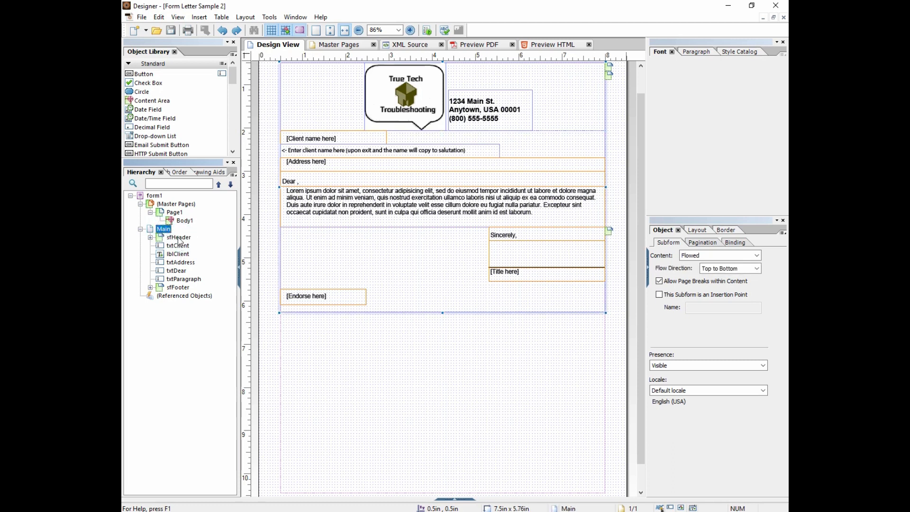
{"action": "left_click", "coordinate": [179, 237]}
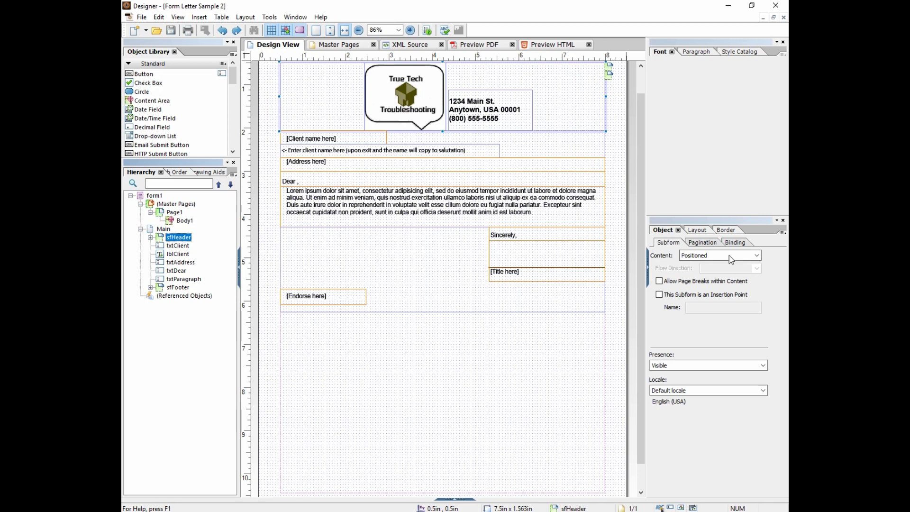
{"action": "left_click", "coordinate": [179, 287]}
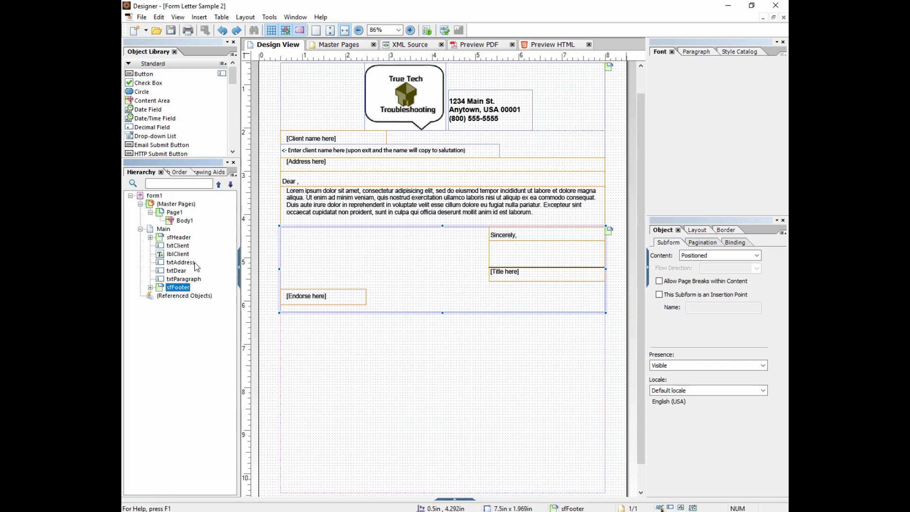
Step: Check the client name field's layout, then expand sfHeader to inspect its width and logo
{"action": "left_click", "coordinate": [177, 246]}
{"action": "left_click", "coordinate": [697, 229]}
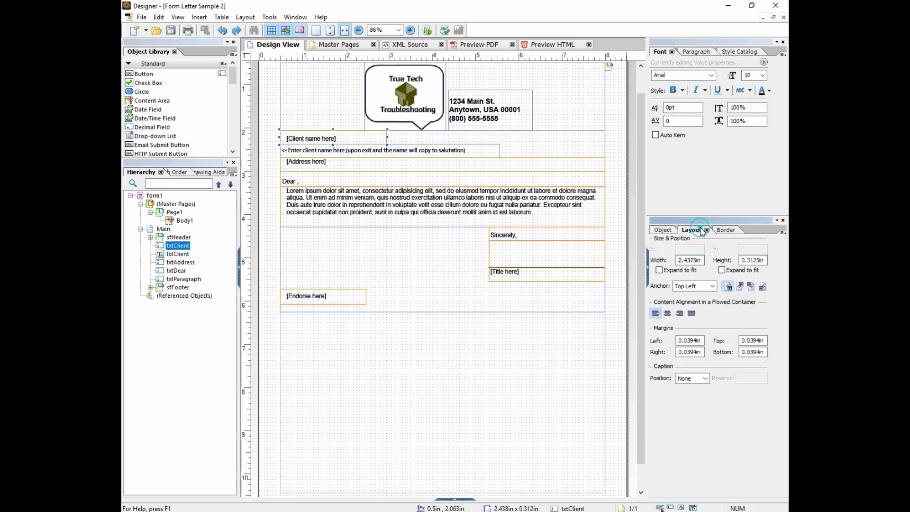
{"action": "left_click", "coordinate": [176, 238]}
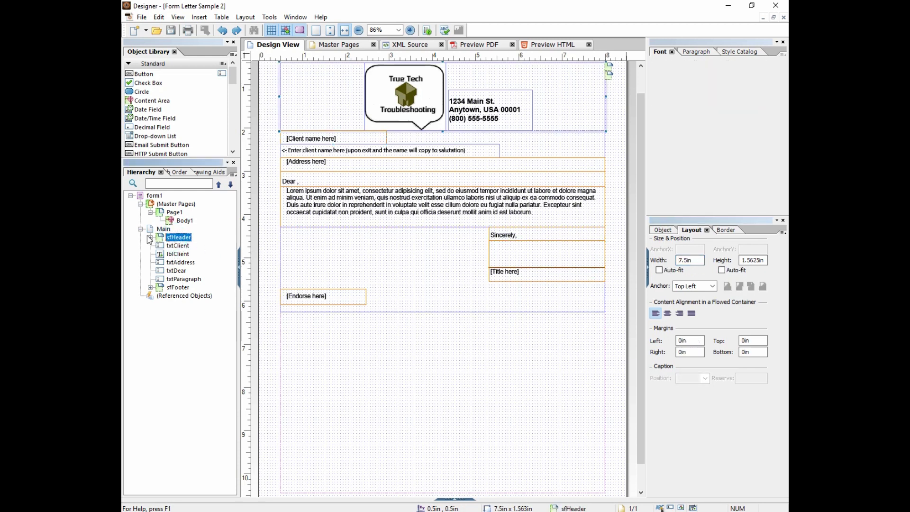
{"action": "left_click", "coordinate": [151, 237]}
{"action": "left_click", "coordinate": [187, 246]}
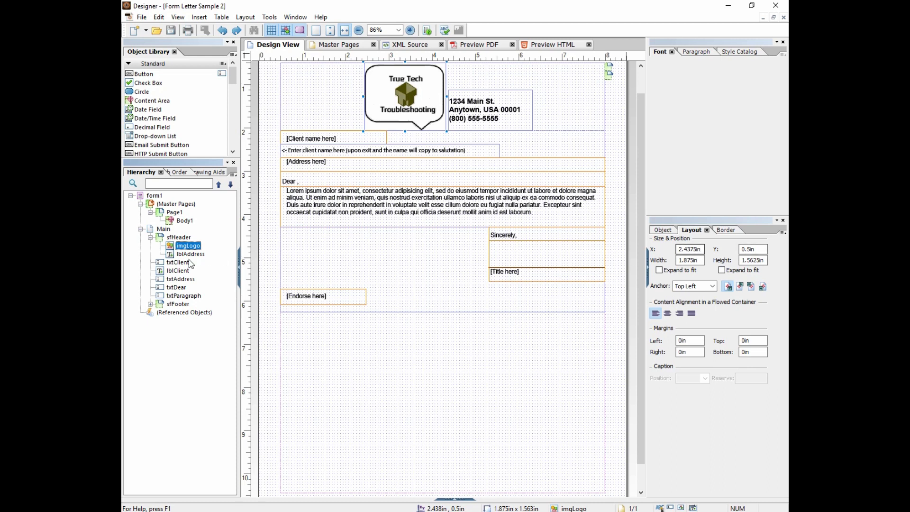
{"action": "left_click", "coordinate": [180, 263]}
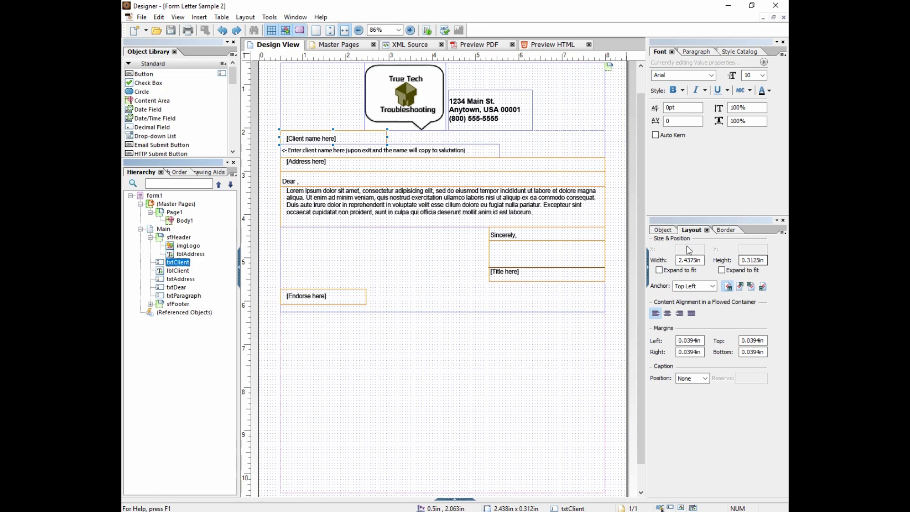
Step: Review Main's content settings and the client name field's position at X 0.5in, Y 2.0625in
{"action": "left_click", "coordinate": [164, 230]}
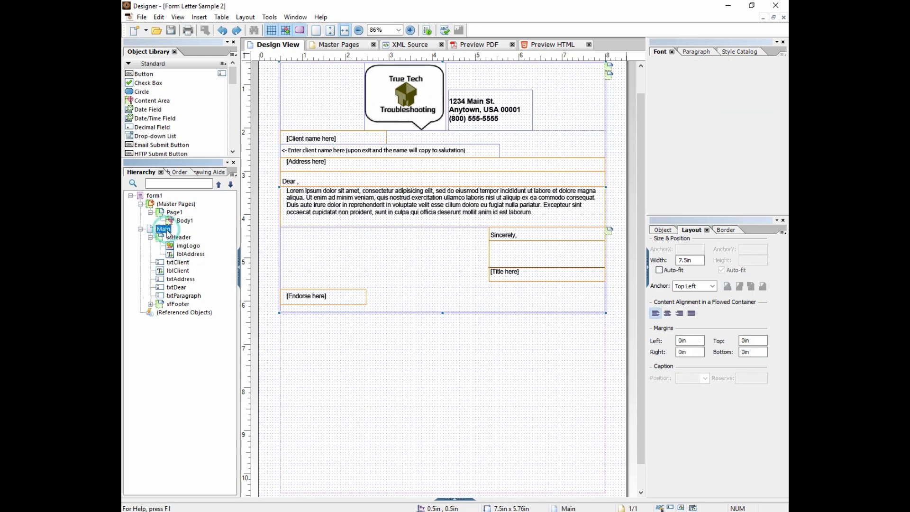
{"action": "left_click", "coordinate": [666, 230]}
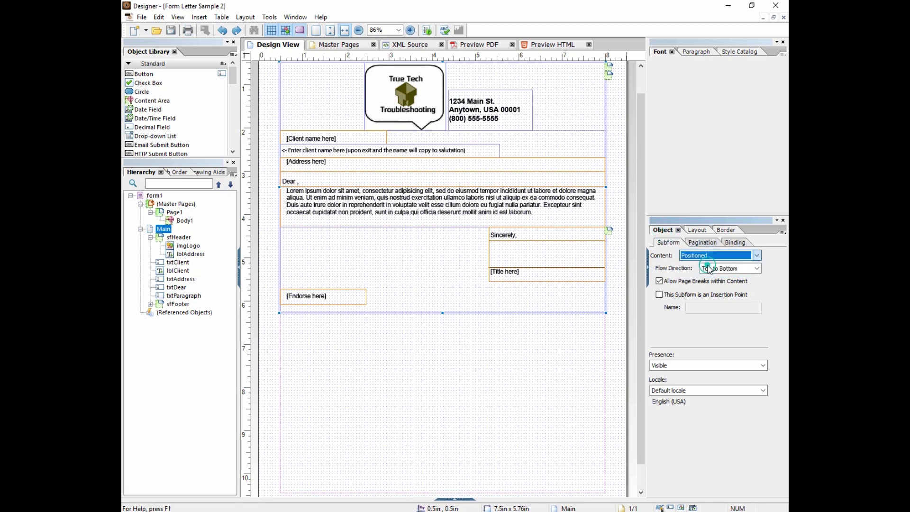
{"action": "left_click", "coordinate": [178, 262]}
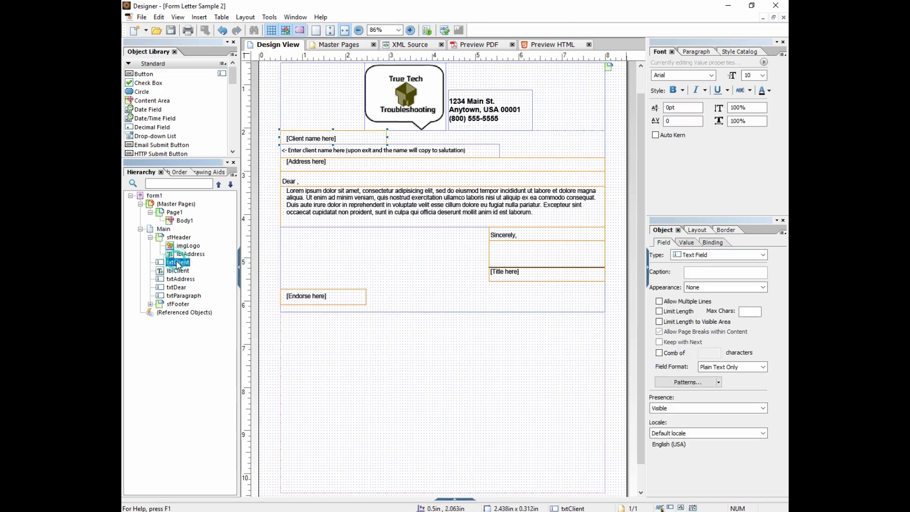
{"action": "left_click", "coordinate": [702, 231]}
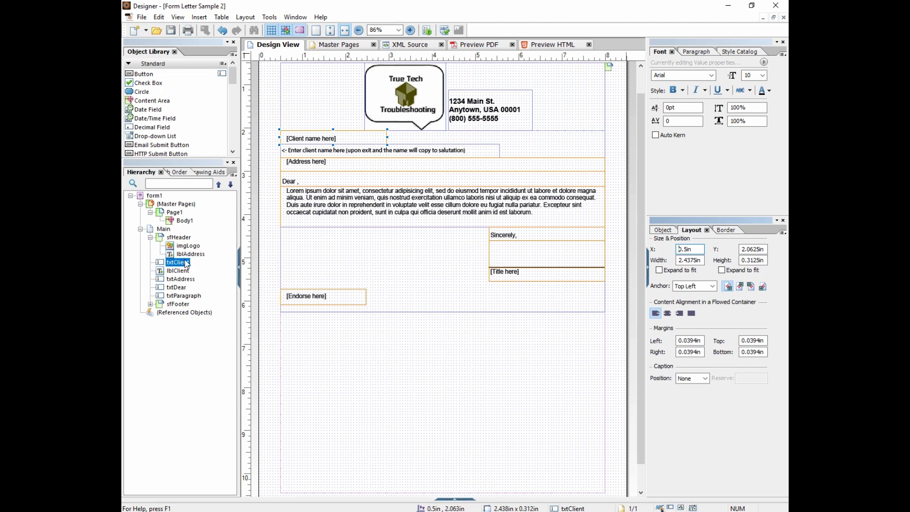
Step: Change the Main subform's Content from Positioned to Flowed
{"action": "left_click", "coordinate": [150, 237]}
{"action": "left_click", "coordinate": [164, 229]}
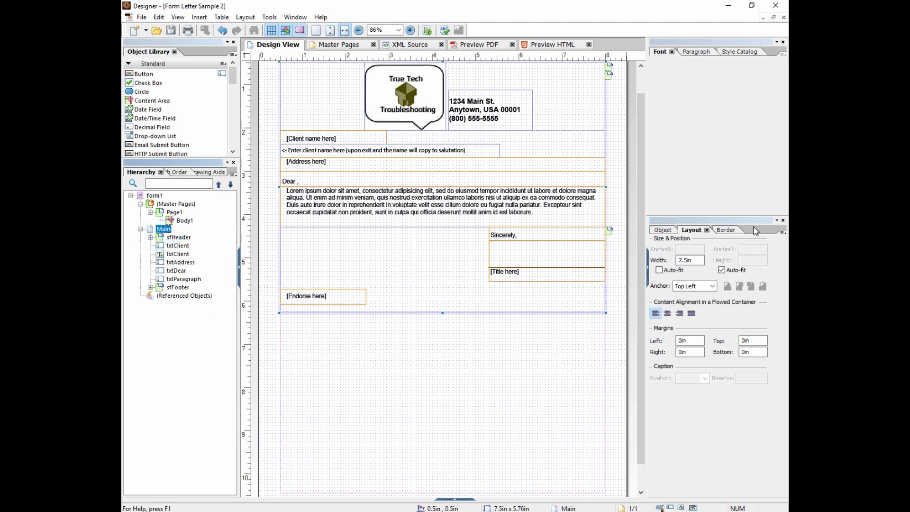
{"action": "left_click", "coordinate": [662, 230]}
{"action": "left_click", "coordinate": [718, 255]}
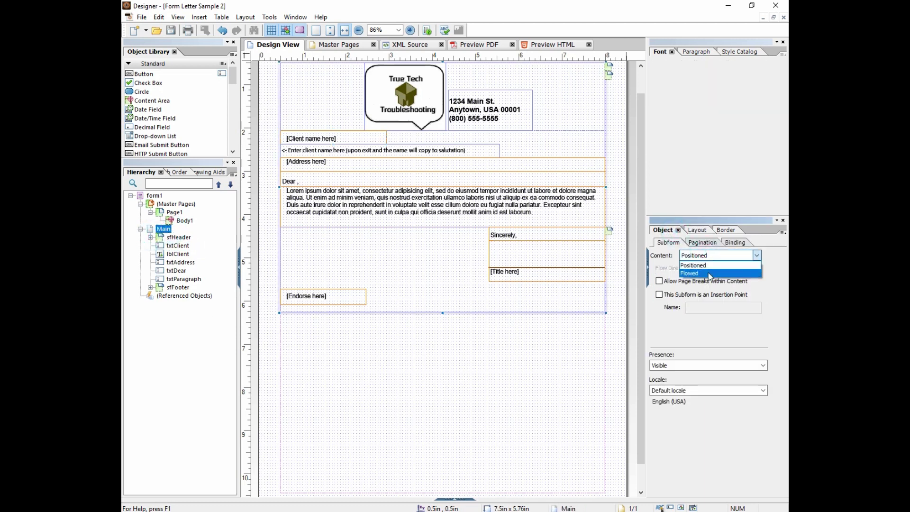
{"action": "left_click", "coordinate": [709, 273]}
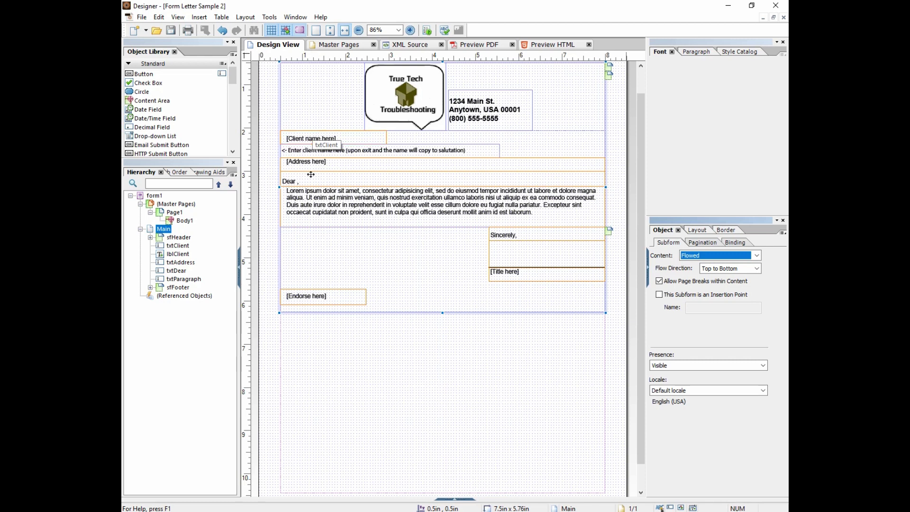
Step: Inspect the header, client name, instruction label, address and Page1 settings, then reselect Main
{"action": "left_click", "coordinate": [186, 238]}
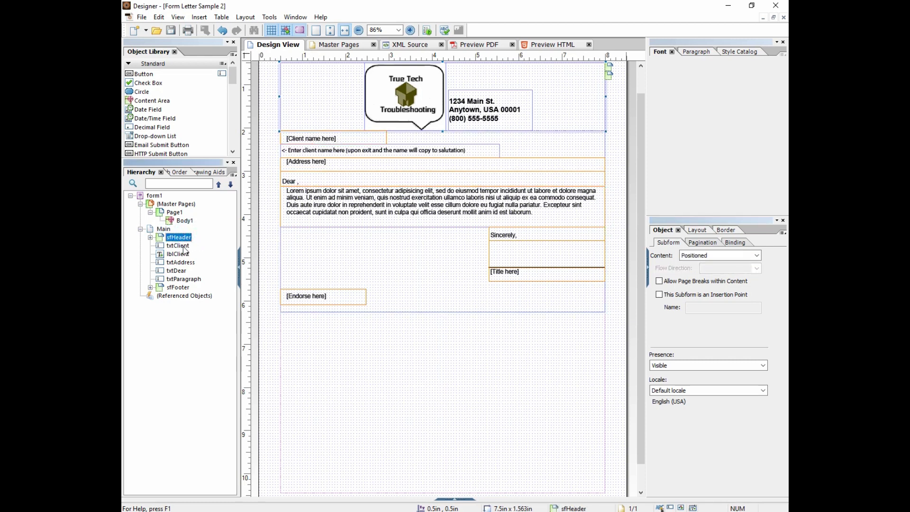
{"action": "left_click", "coordinate": [183, 246]}
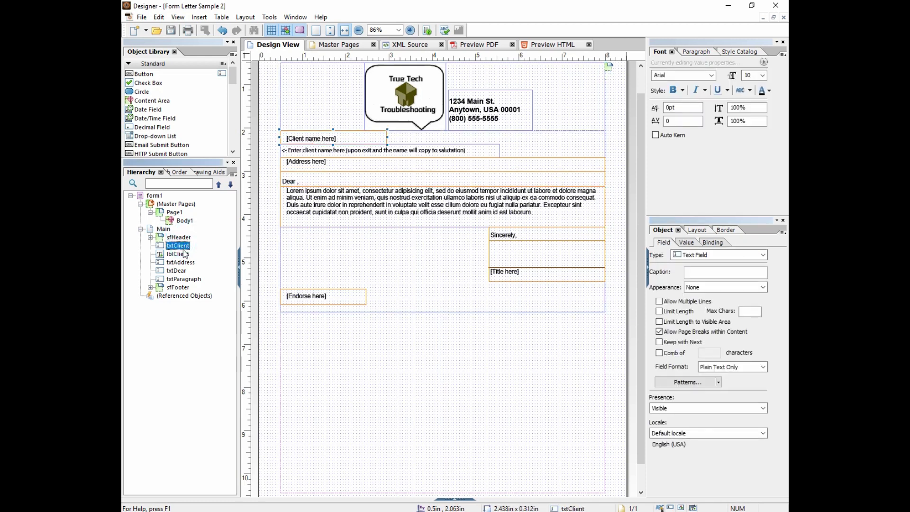
{"action": "left_click", "coordinate": [184, 254]}
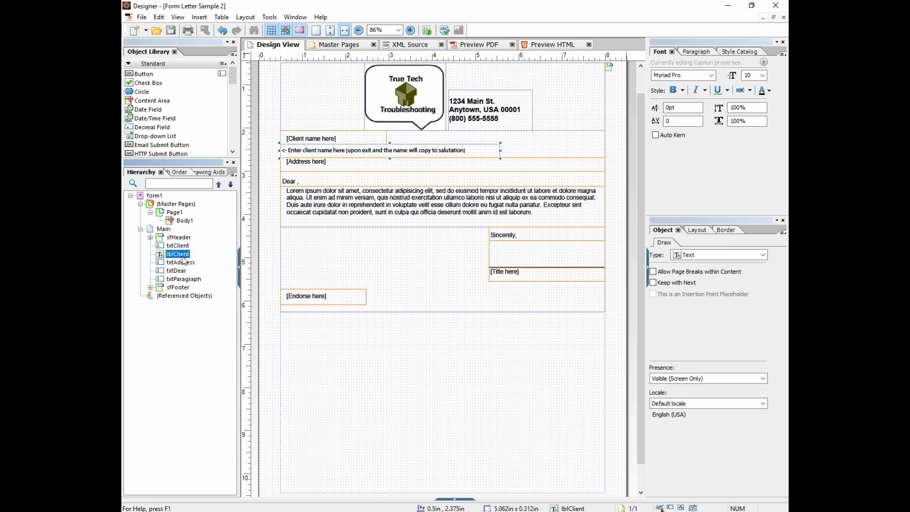
{"action": "left_click", "coordinate": [184, 262]}
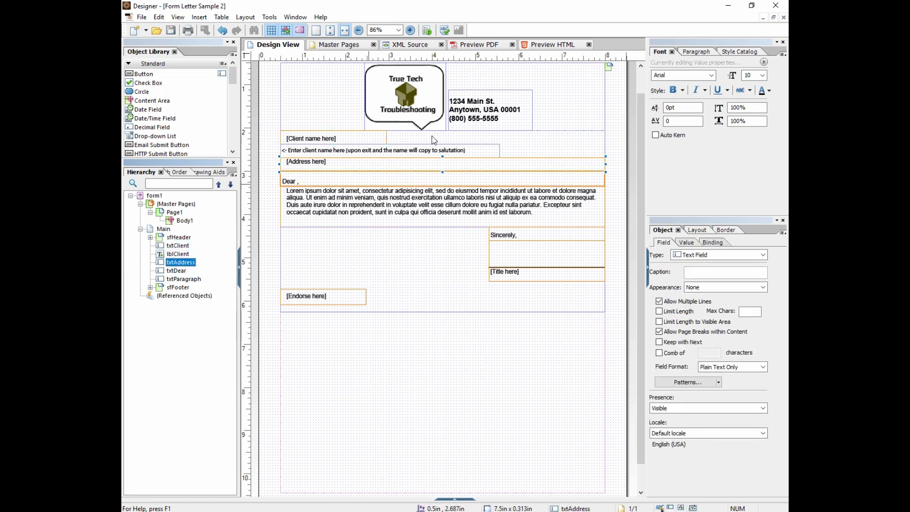
{"action": "left_click", "coordinate": [393, 138]}
{"action": "left_click", "coordinate": [379, 138]}
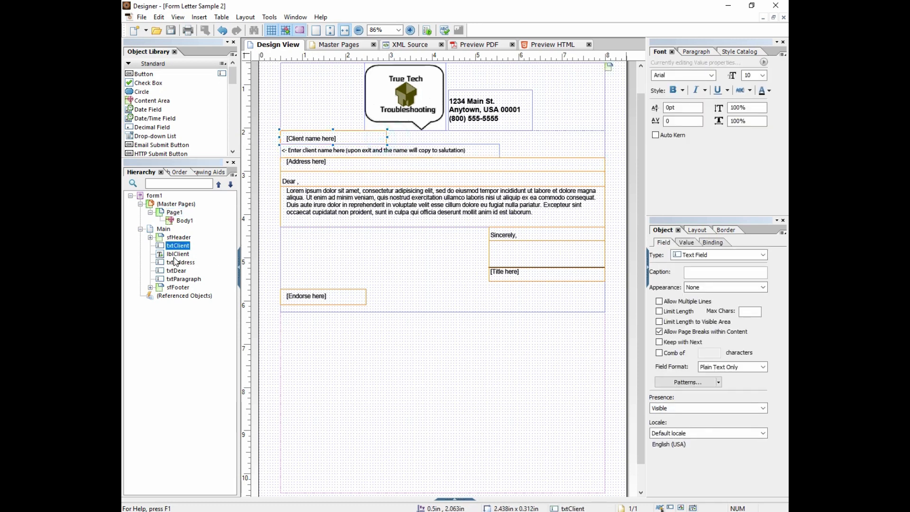
{"action": "left_click", "coordinate": [163, 229]}
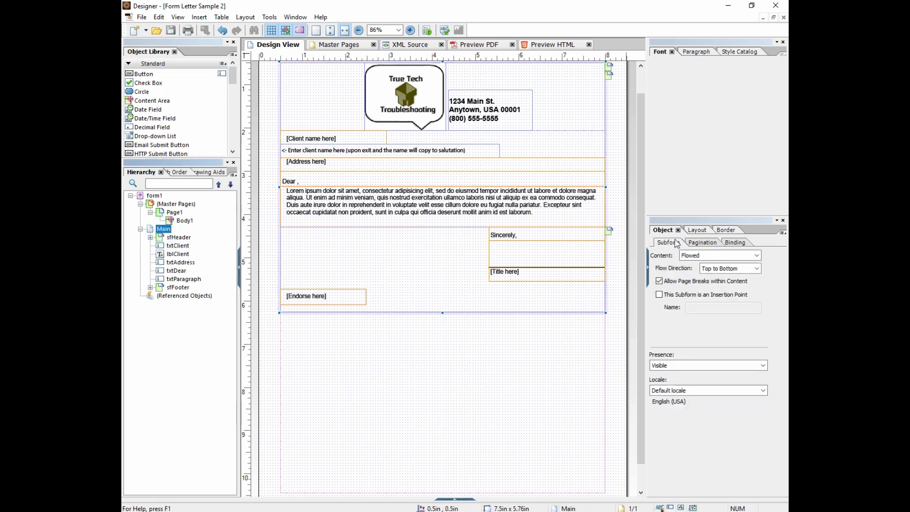
Step: Set Main's Flow Direction to Western Text and select the instruction label beside the client name
{"action": "left_click", "coordinate": [756, 268]}
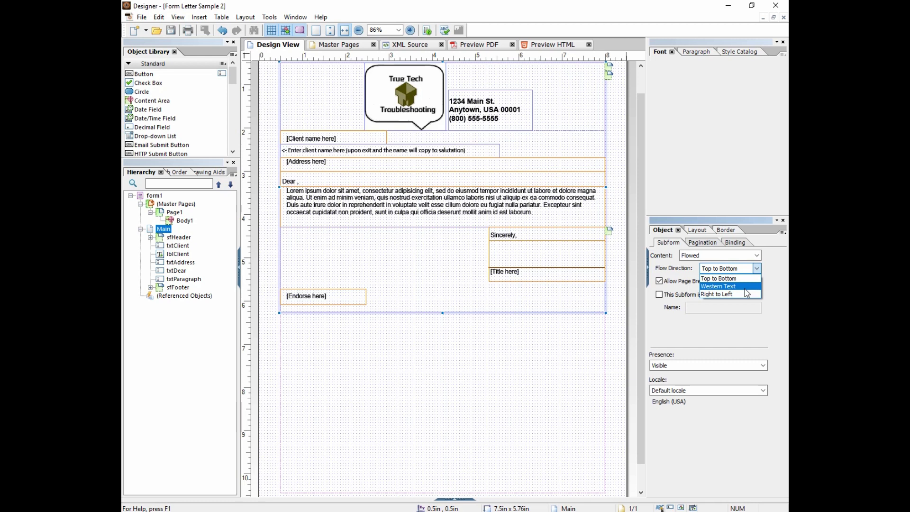
{"action": "left_click", "coordinate": [745, 290]}
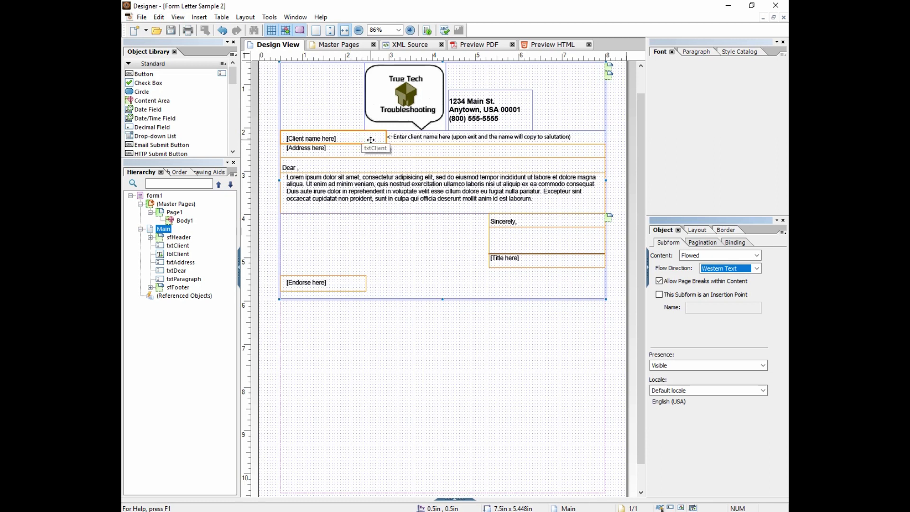
{"action": "left_click", "coordinate": [426, 138]}
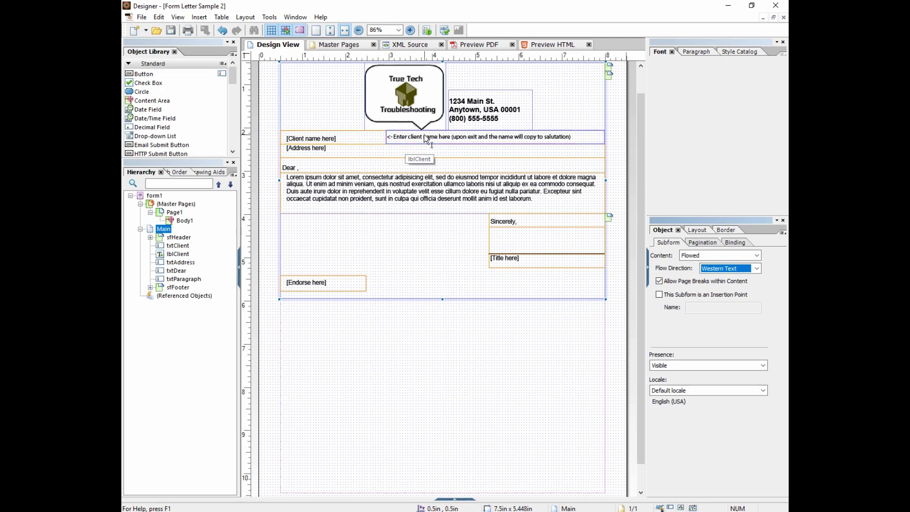
{"action": "left_click", "coordinate": [426, 138]}
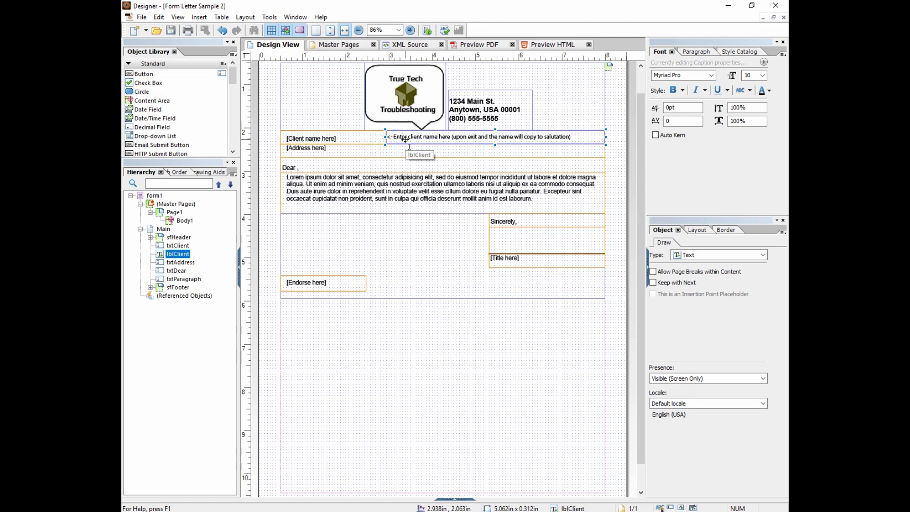
Step: Resize the client name field wider and back to its original width, then save the form
{"action": "left_click", "coordinate": [374, 139]}
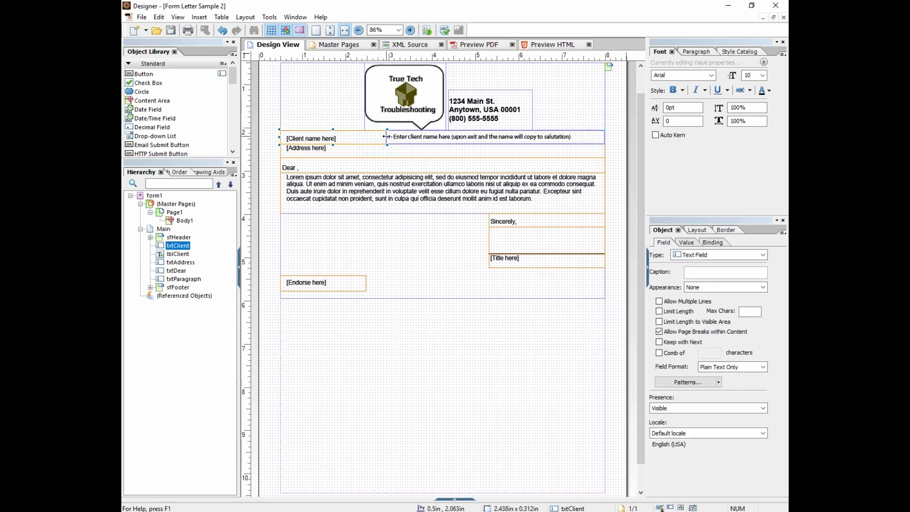
{"action": "left_click", "coordinate": [387, 137]}
{"action": "left_click_drag", "start_coordinate": [387, 137], "coordinate": [393, 137]}
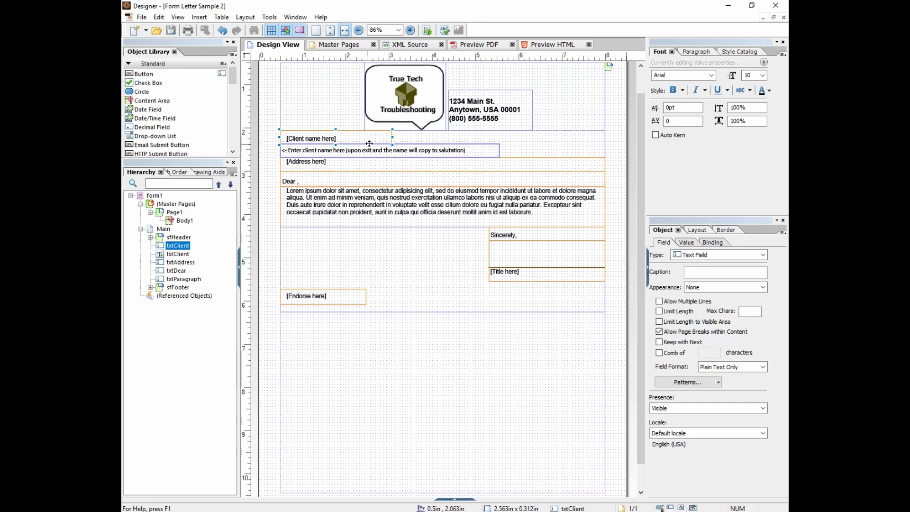
{"action": "left_click_drag", "start_coordinate": [392, 137], "coordinate": [386, 137]}
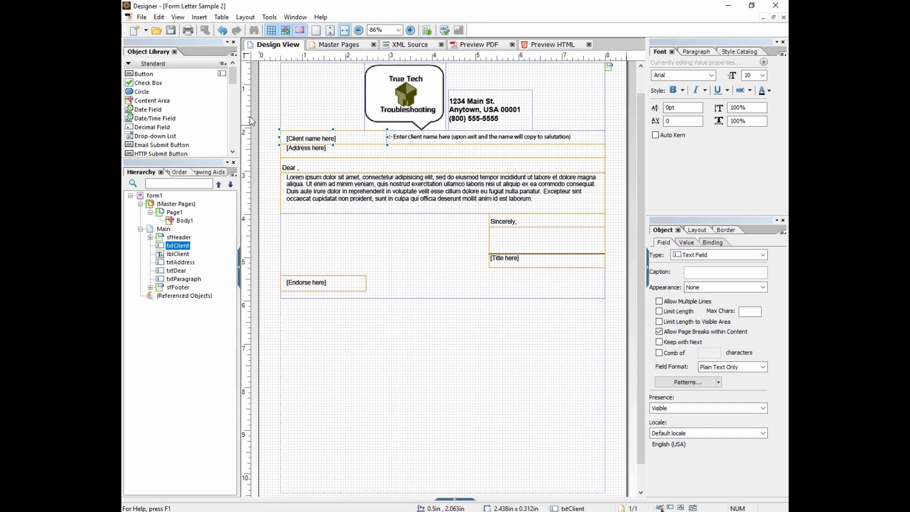
{"action": "left_click", "coordinate": [171, 31]}
Step: In the PDF preview, enter name 'Nathan', paste the letterhead address, and type salutation 'Yo'
{"action": "left_click", "coordinate": [494, 56]}
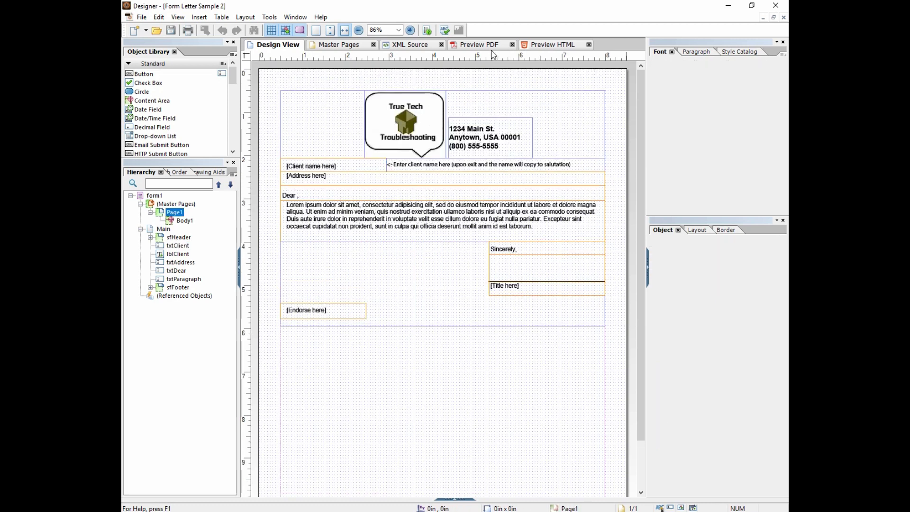
{"action": "left_click", "coordinate": [475, 45]}
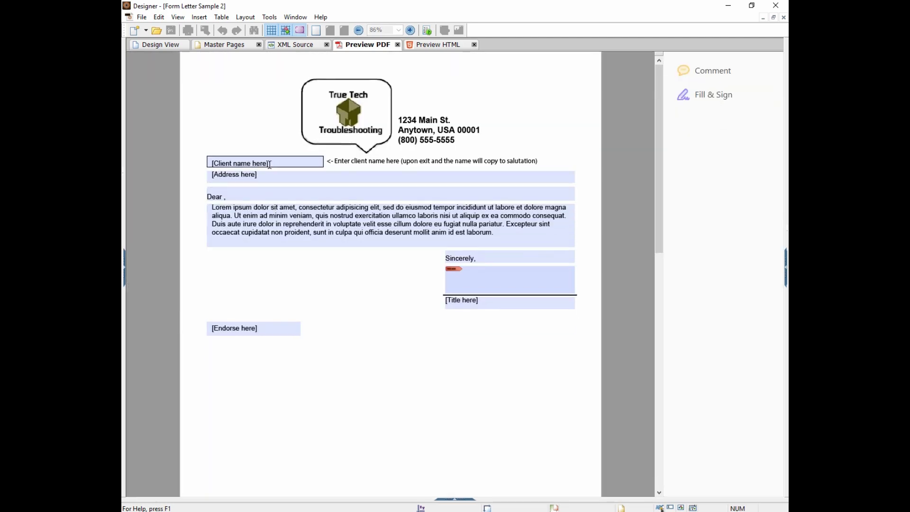
{"action": "left_click_drag", "start_coordinate": [272, 163], "coordinate": [204, 158]}
{"action": "type", "text": "Nathan"}
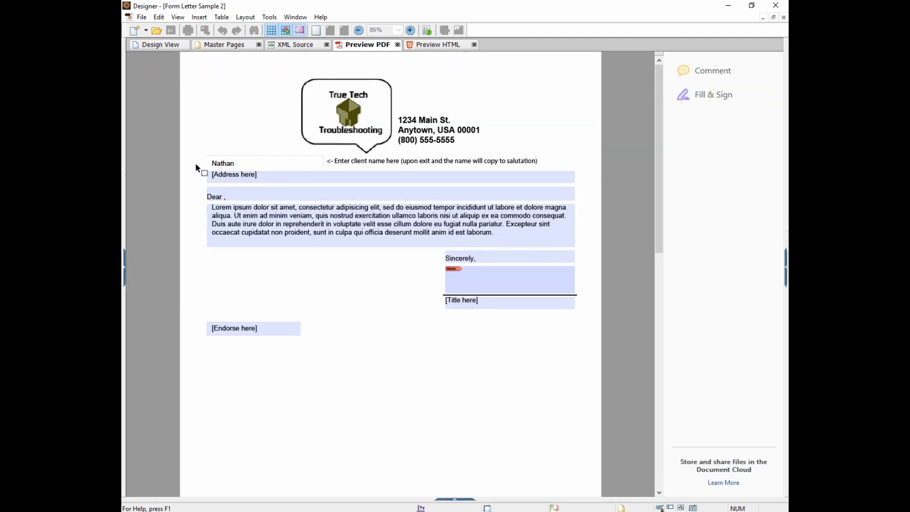
{"action": "key", "text": "Tab"}
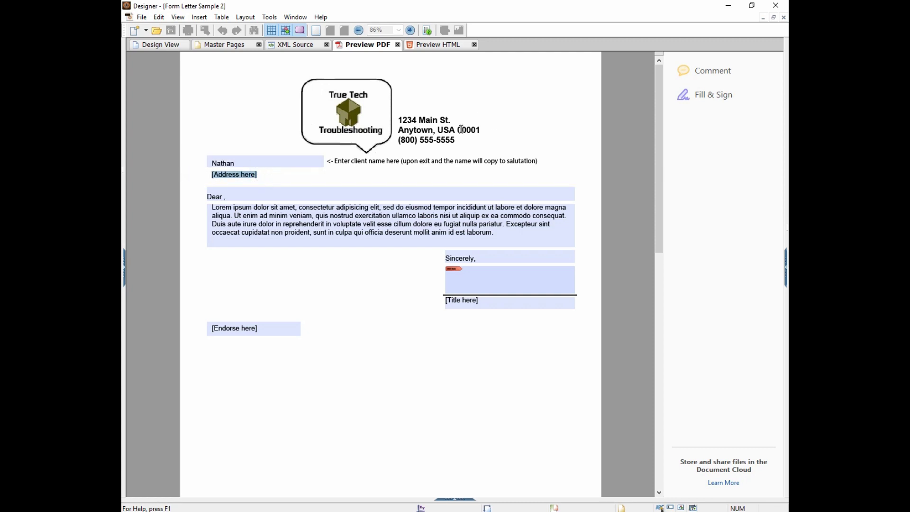
{"action": "left_click_drag", "start_coordinate": [481, 130], "coordinate": [285, 174]}
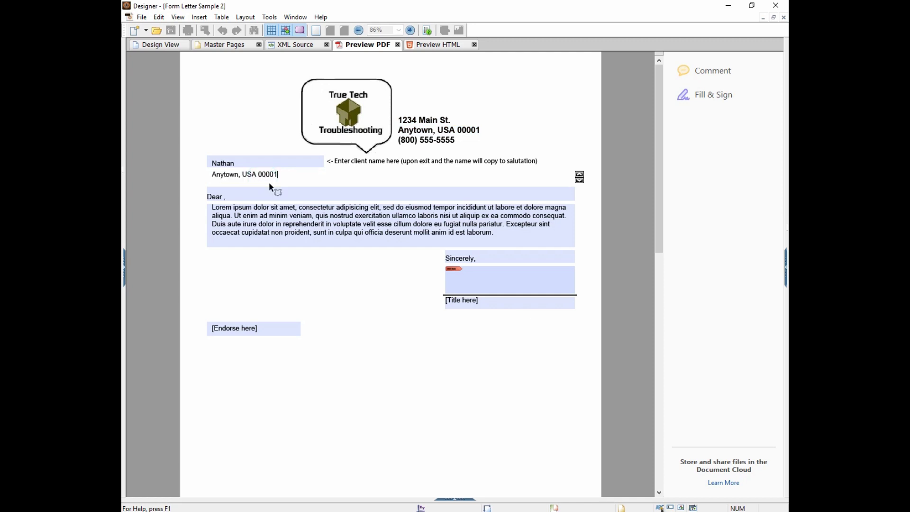
{"action": "left_click", "coordinate": [269, 182]}
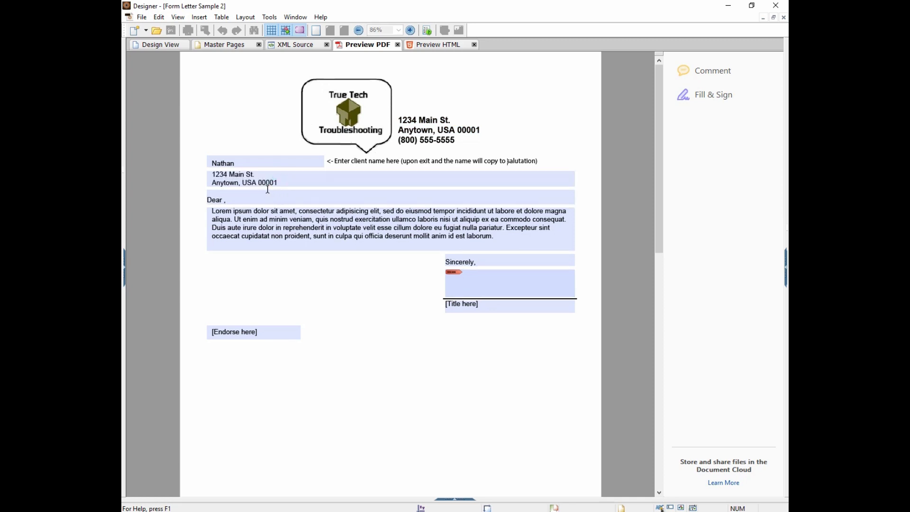
{"action": "left_click", "coordinate": [224, 199]}
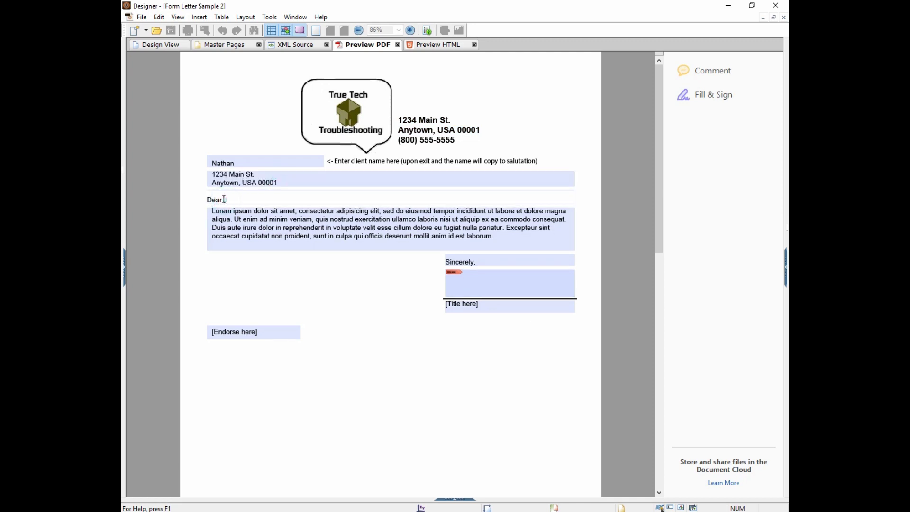
{"action": "type", "text": "YouTuber,"}
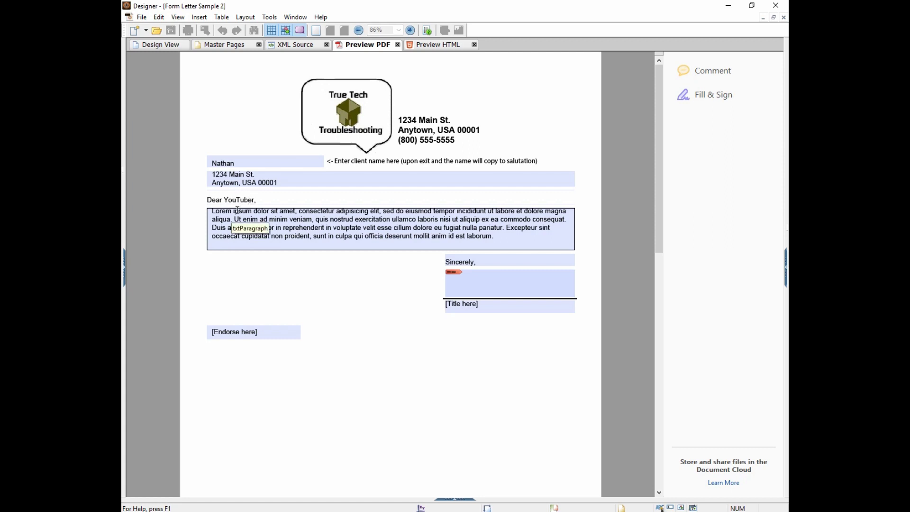
Step: Copy a paragraph passage and paste it twice after the last sentence so the body expands
{"action": "left_click", "coordinate": [275, 227]}
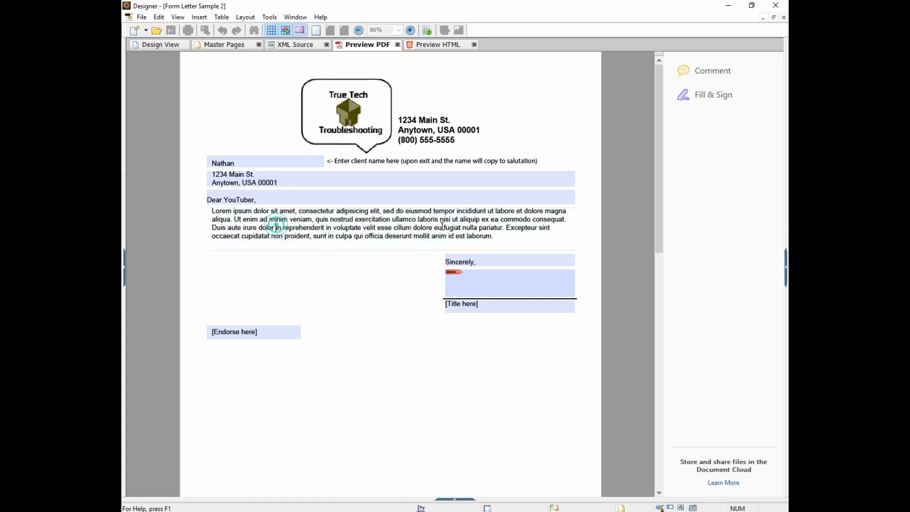
{"action": "left_click", "coordinate": [220, 219], "text": "shift"}
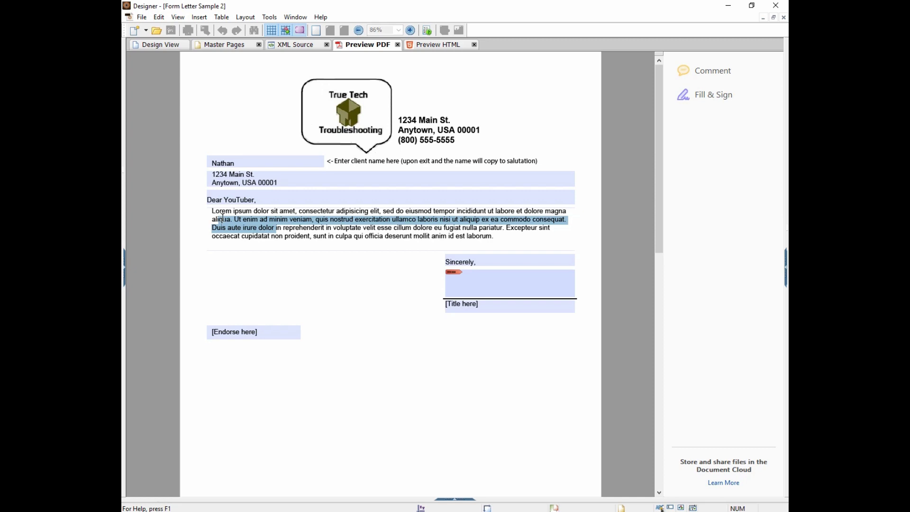
{"action": "key", "text": "ctrl+c"}
{"action": "left_click", "coordinate": [506, 236]}
{"action": "key", "text": "Return"}
{"action": "key", "text": "Return"}
{"action": "key", "text": "ctrl+v"}
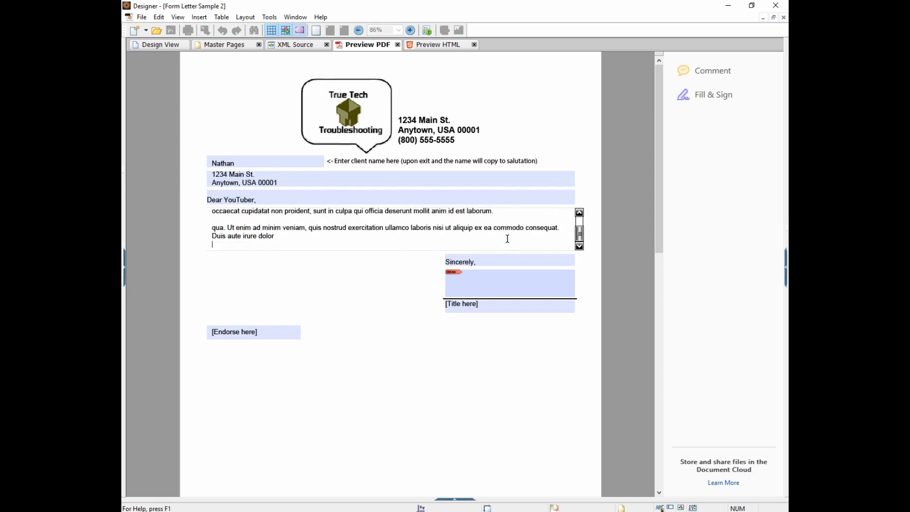
{"action": "key", "text": "Return"}
{"action": "key", "text": "Return"}
{"action": "key", "text": "ctrl+v"}
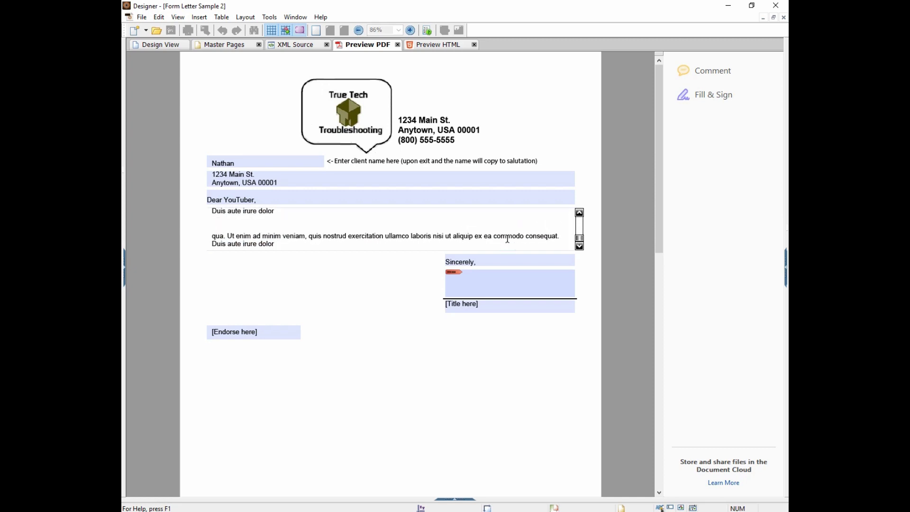
{"action": "key", "text": "Tab"}
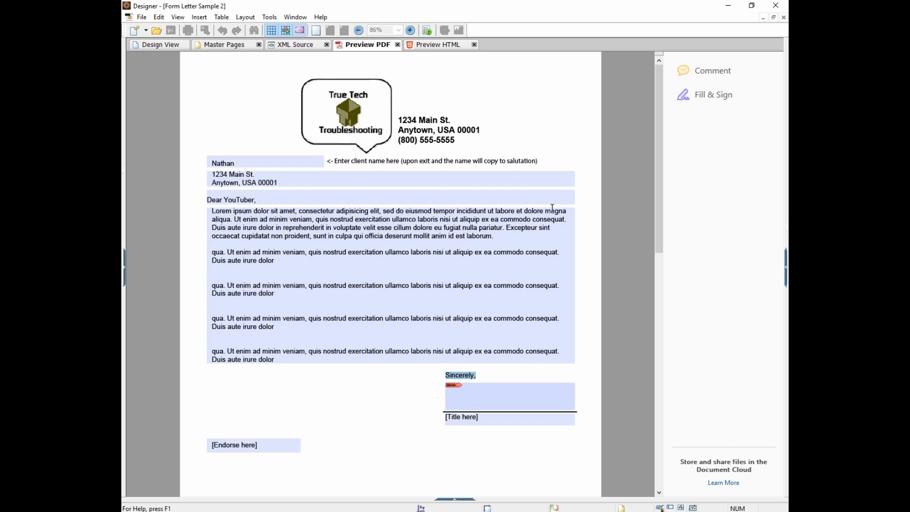
Step: Delete the extra pasted passages so the letter reflows, then return to Design View
{"action": "left_click", "coordinate": [274, 359]}
{"action": "left_click_drag", "start_coordinate": [285, 359], "coordinate": [209, 279]}
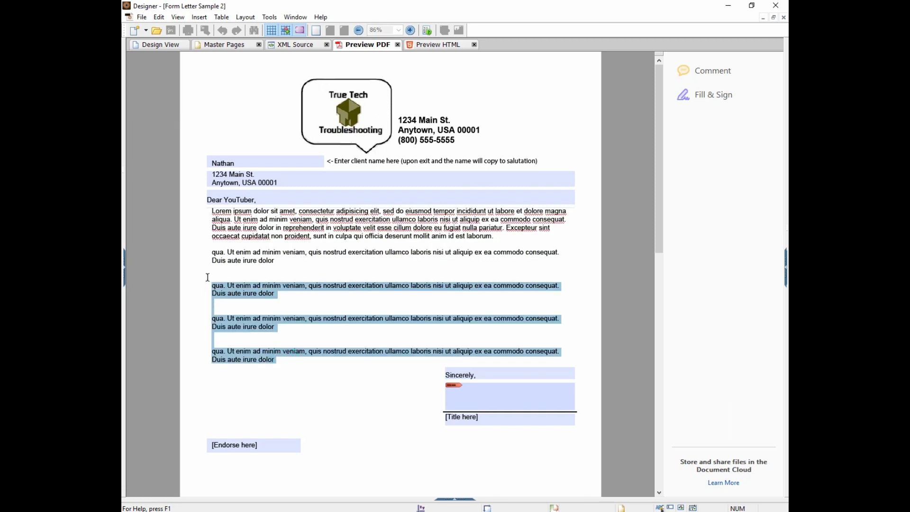
{"action": "key", "text": "Delete"}
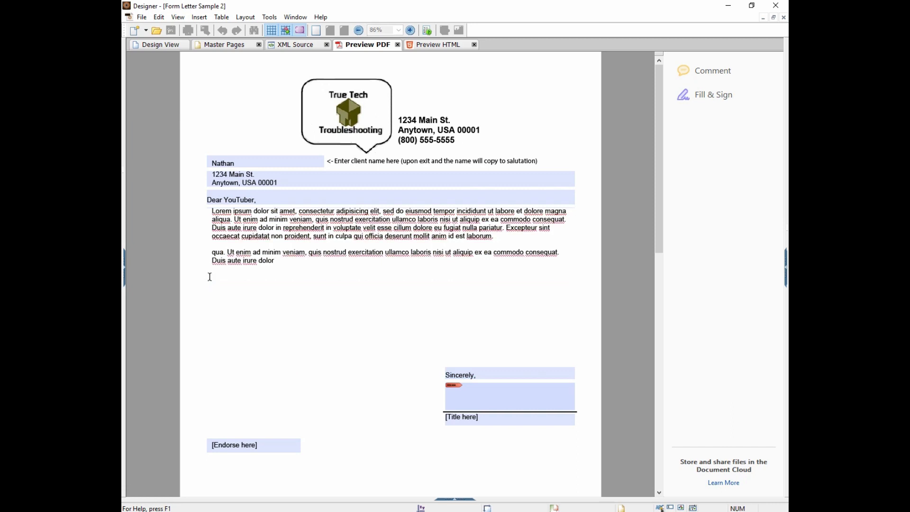
{"action": "key", "text": "BackSpace"}
{"action": "key", "text": "Tab"}
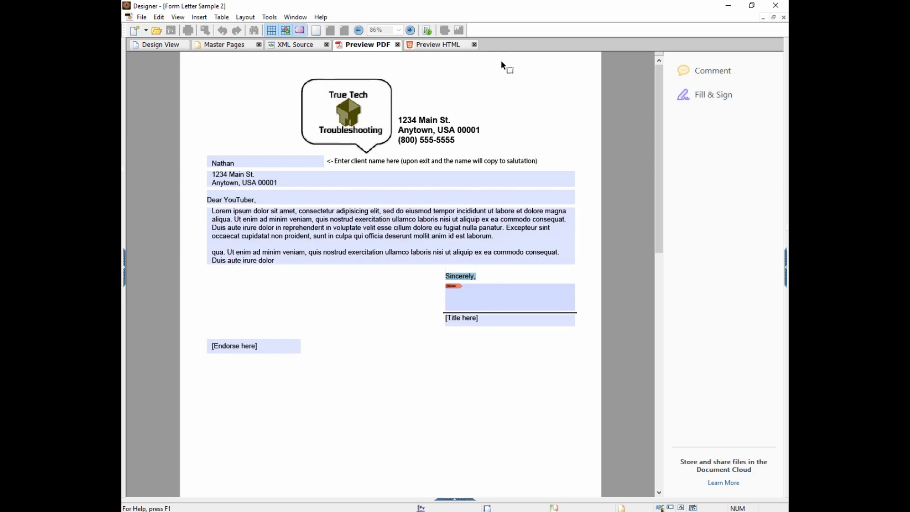
{"action": "left_click", "coordinate": [171, 46]}
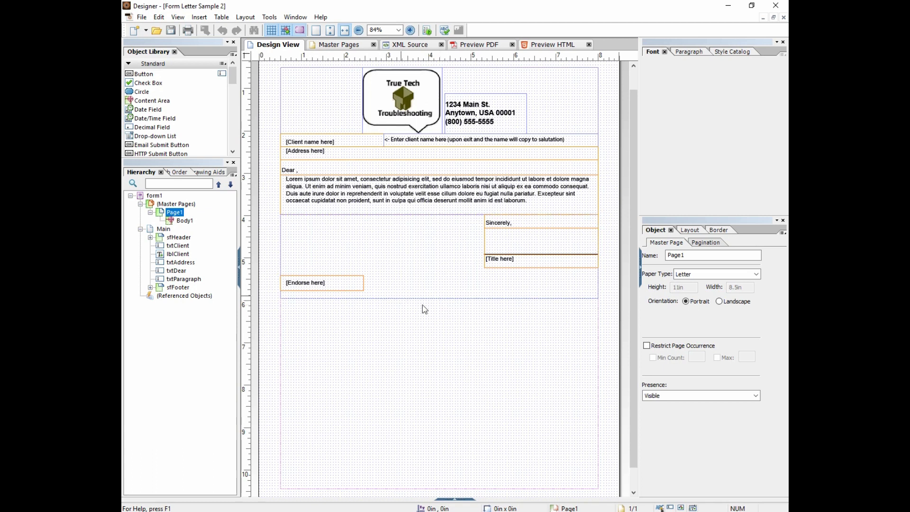
Step: Uncheck Height 'Expand to fit' for the txtParagraph field in its Layout settings
{"action": "left_click", "coordinate": [383, 194]}
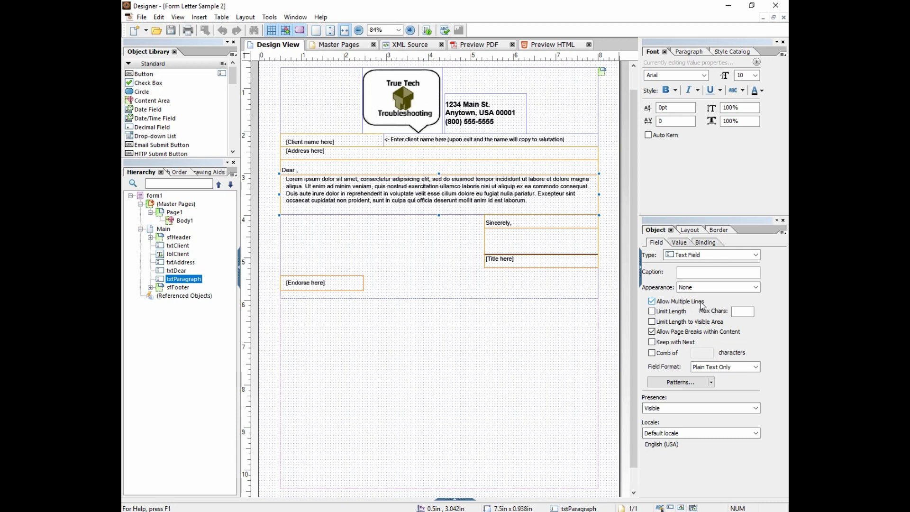
{"action": "left_click", "coordinate": [688, 230]}
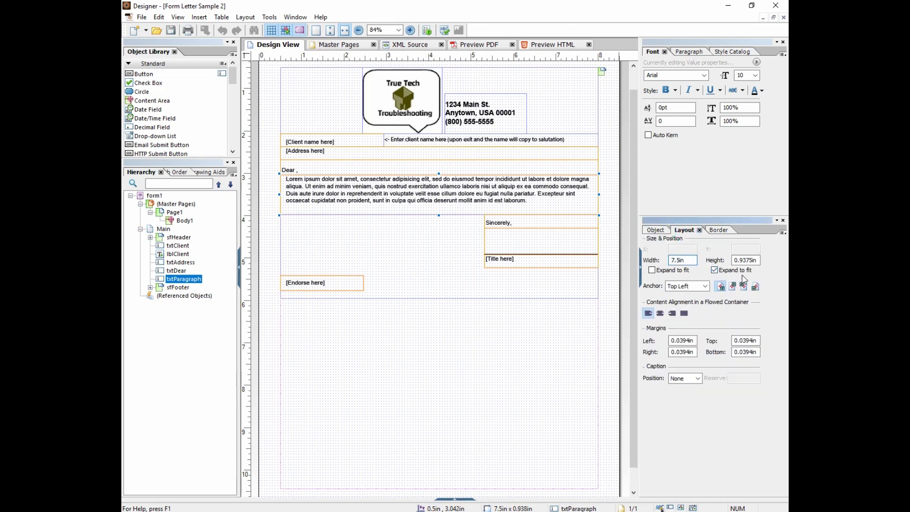
{"action": "left_click", "coordinate": [714, 270]}
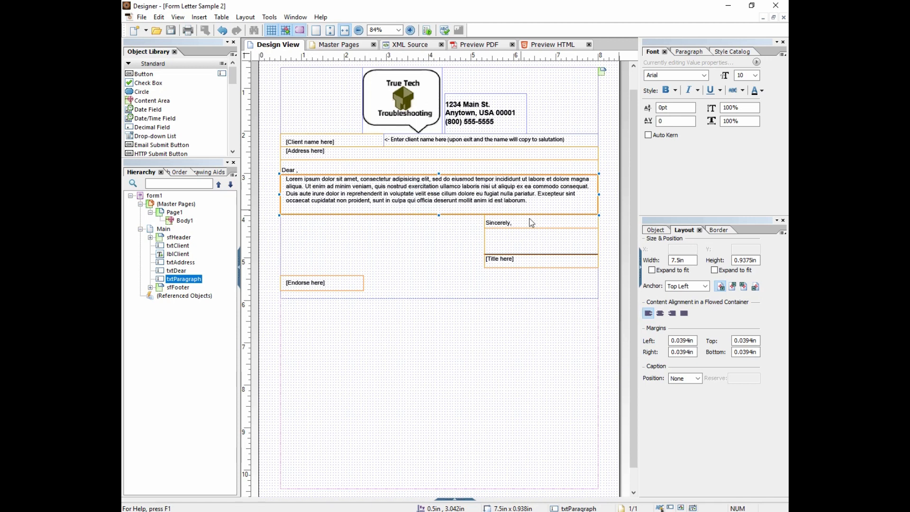
{"action": "left_click", "coordinate": [655, 230]}
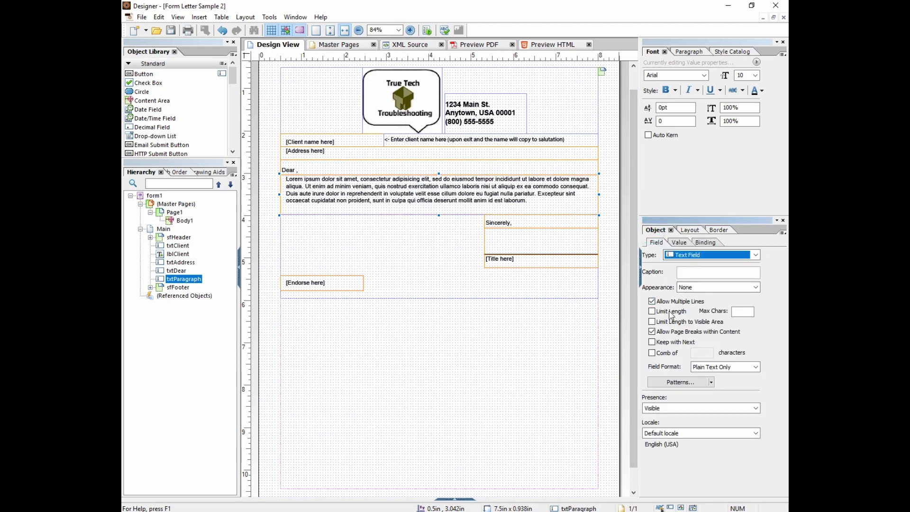
{"action": "left_click", "coordinate": [531, 203]}
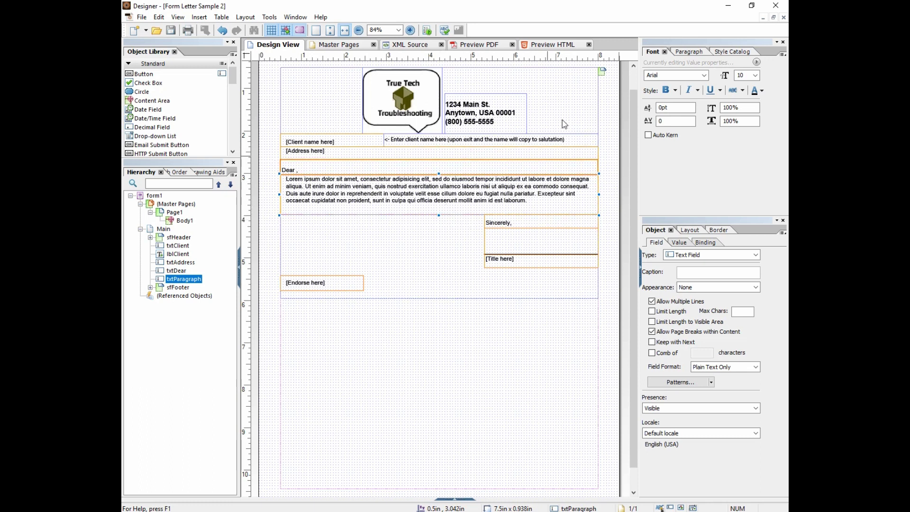
{"action": "left_click", "coordinate": [490, 49]}
{"action": "left_click", "coordinate": [488, 45]}
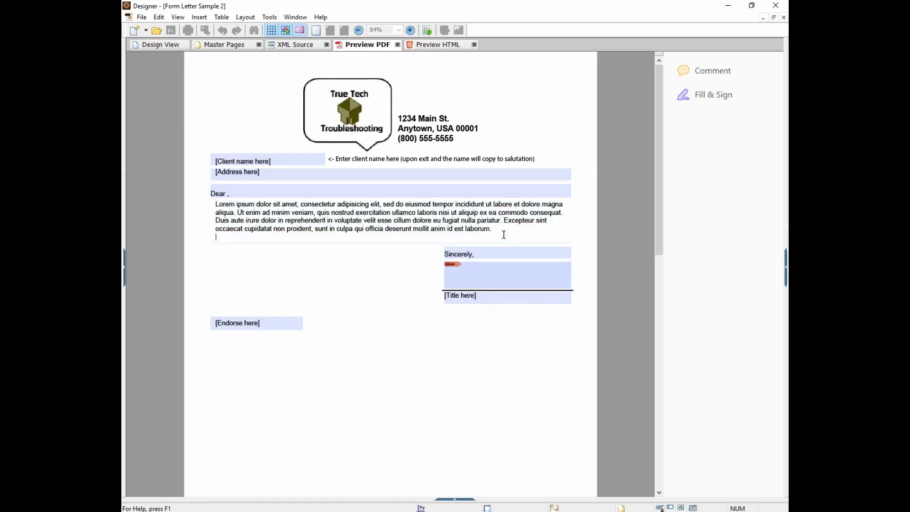
{"action": "type", "text": "fadf asdf as df a"}
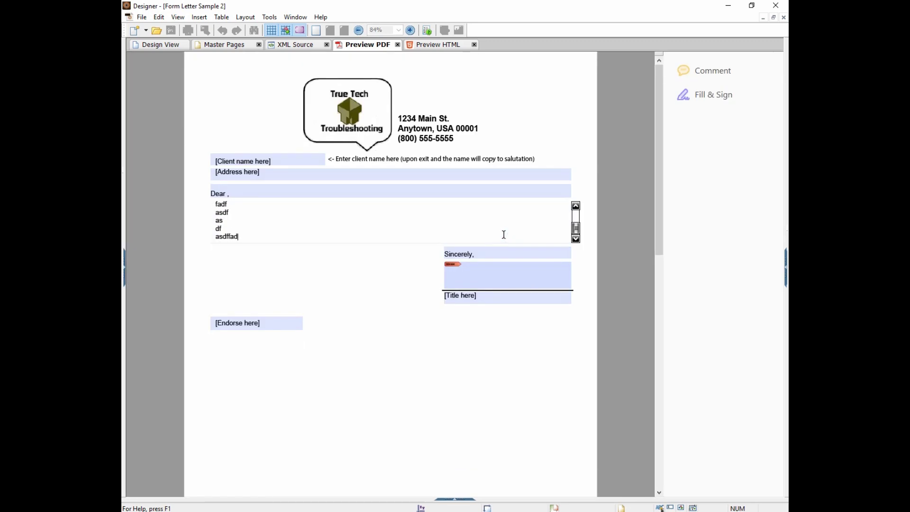
{"action": "type", "text": "sdffad"}
{"action": "key", "text": "Tab"}
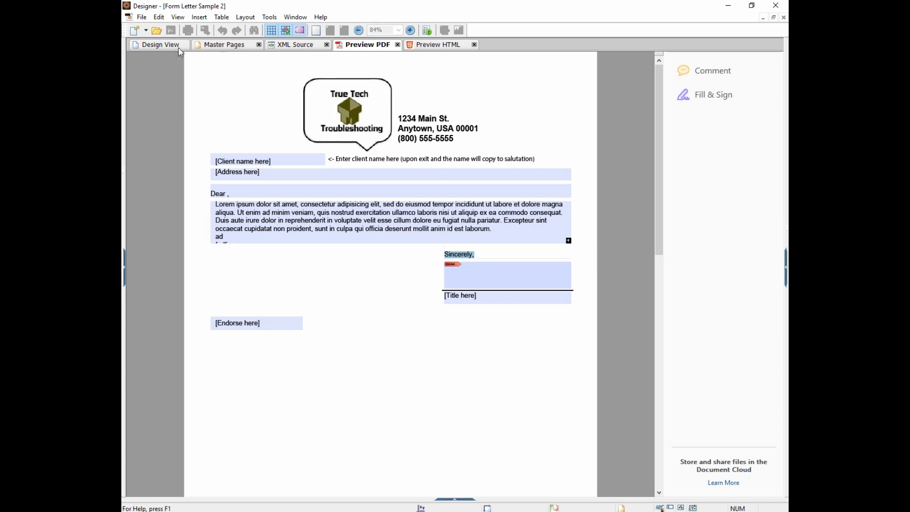
Step: Keep txtParagraph's height expanding to fit and turn off width expansion, fixing it at 7.5in
{"action": "left_click", "coordinate": [143, 45]}
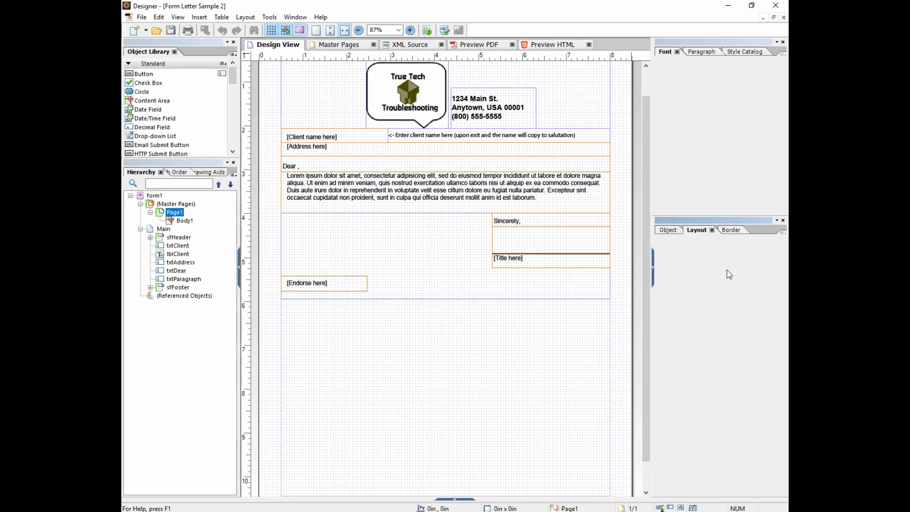
{"action": "left_click", "coordinate": [521, 209]}
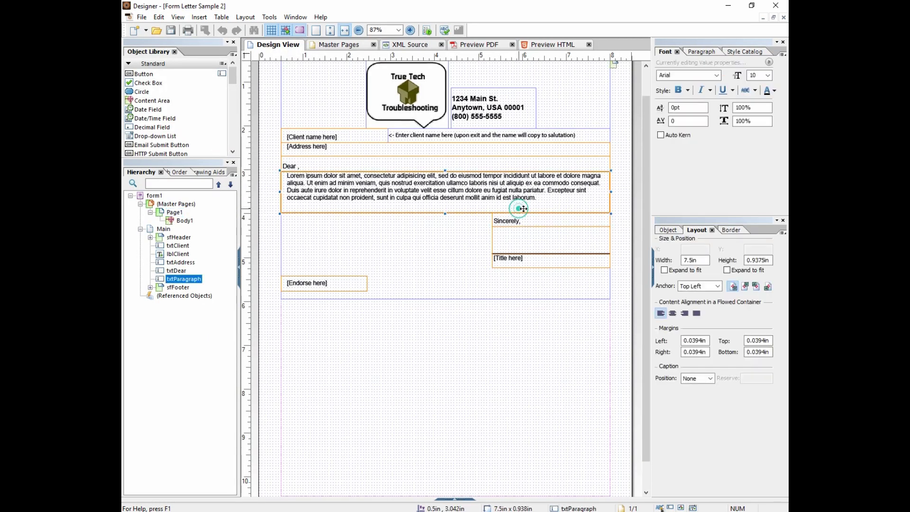
{"action": "left_click", "coordinate": [726, 270]}
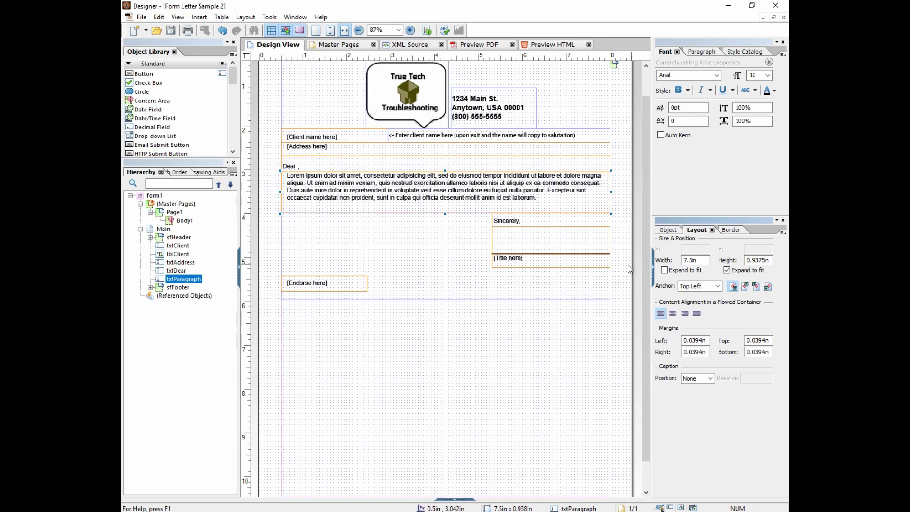
{"action": "left_click", "coordinate": [665, 270]}
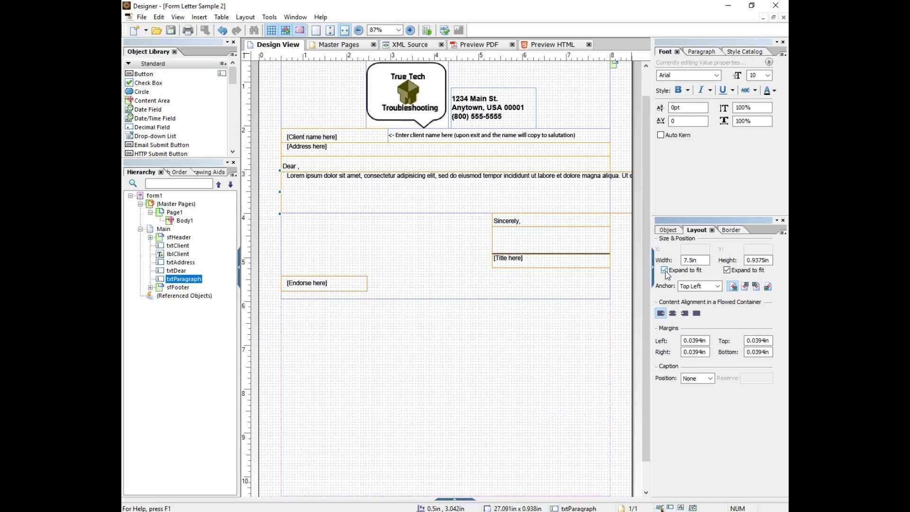
{"action": "left_click", "coordinate": [665, 270]}
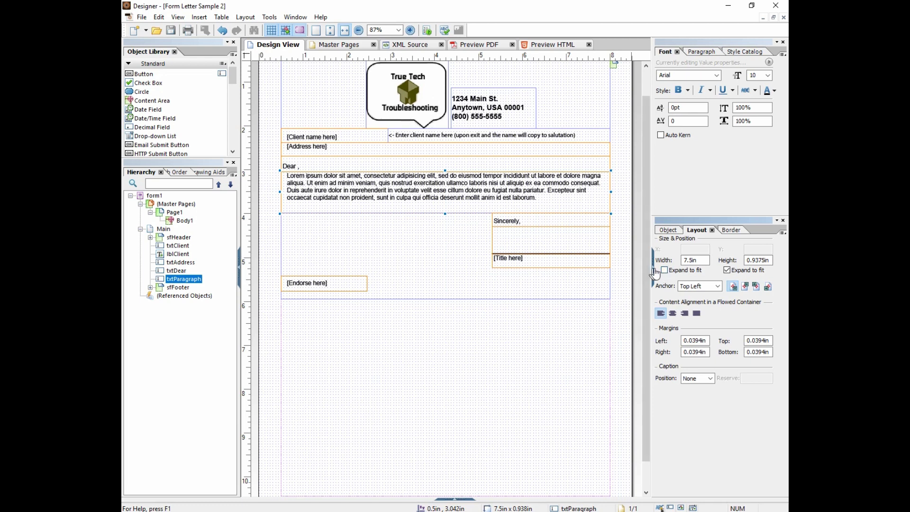
Step: Stretch the [Endorse here] field to 7.5in with width 'Expand to fit', save, then show Preview PDF
{"action": "left_click", "coordinate": [334, 283]}
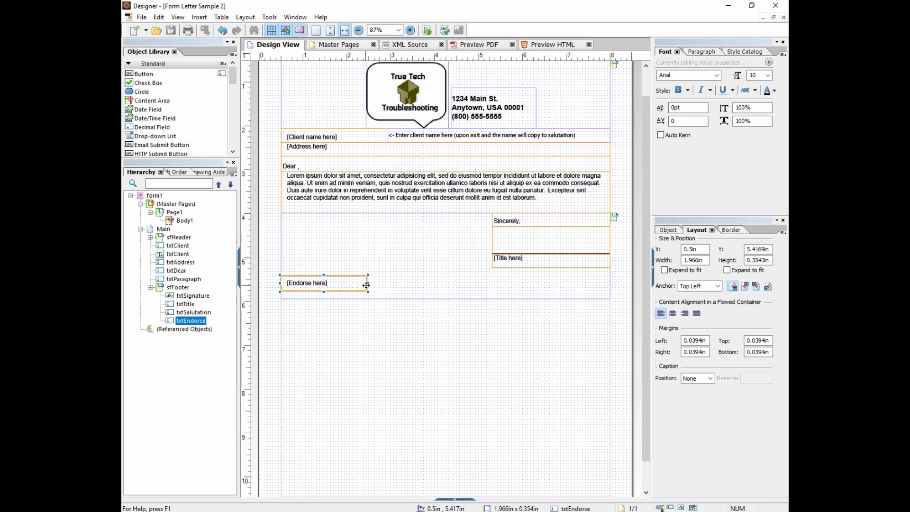
{"action": "mouse_move", "coordinate": [368, 283]}
{"action": "left_mouse_down"}
{"action": "mouse_move", "coordinate": [511, 291]}
{"action": "mouse_move", "coordinate": [360, 286]}
{"action": "mouse_move", "coordinate": [393, 287]}
{"action": "mouse_move", "coordinate": [369, 286]}
{"action": "left_mouse_up"}
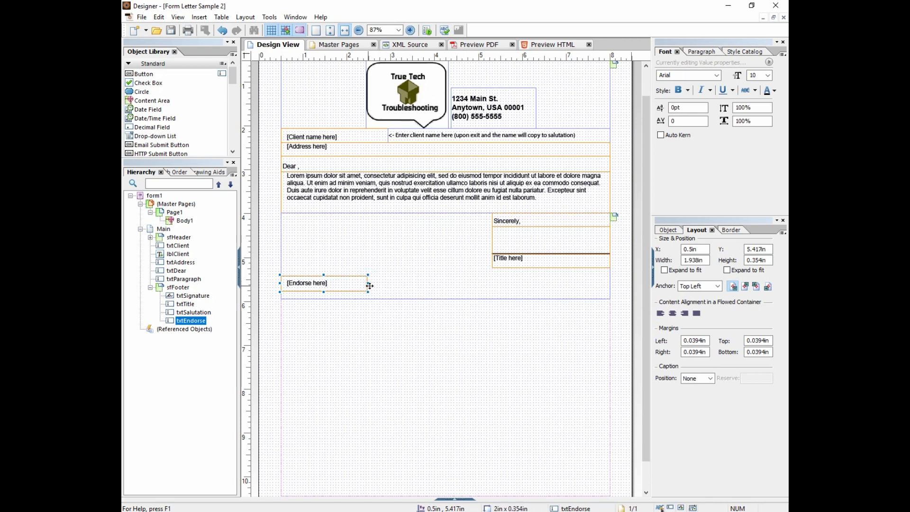
{"action": "left_click", "coordinate": [664, 270]}
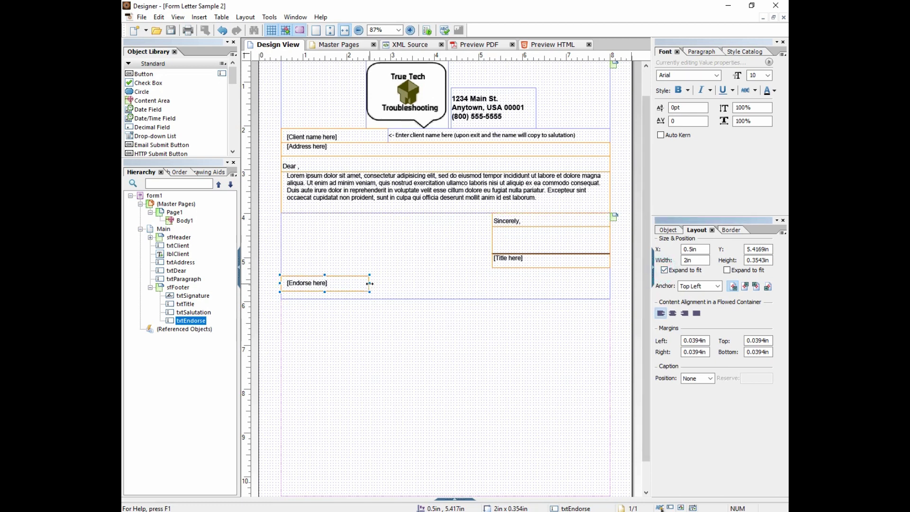
{"action": "left_click_drag", "start_coordinate": [370, 284], "coordinate": [611, 286]}
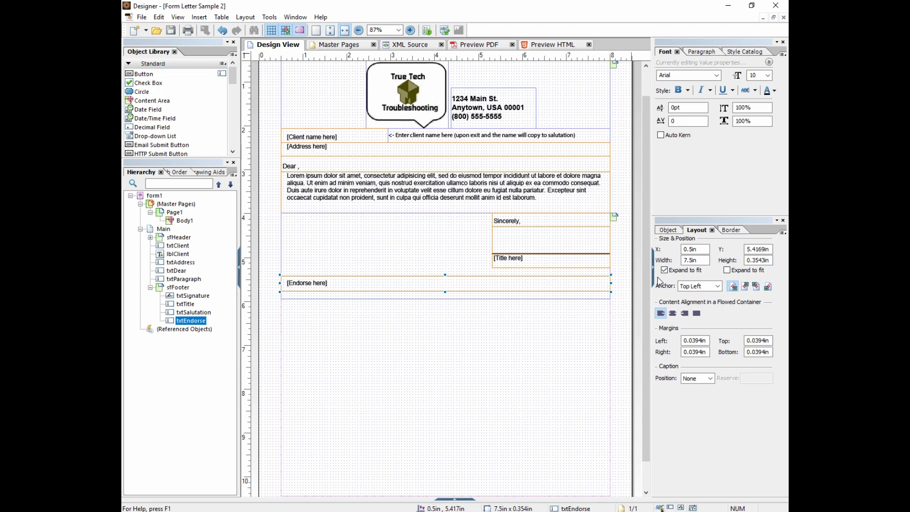
{"action": "left_click", "coordinate": [171, 30]}
{"action": "left_click", "coordinate": [481, 46]}
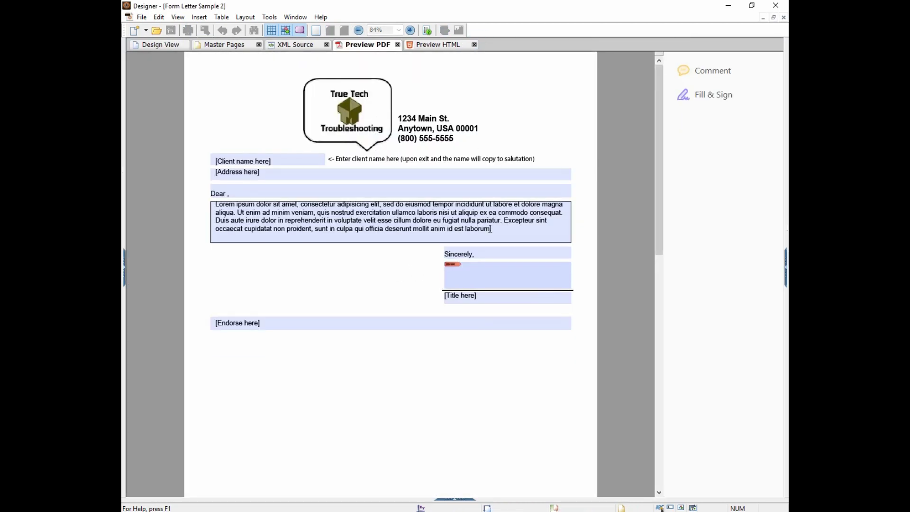
Step: In the preview, paste the last Lorem sentences into the Endorse field, then go back to Design View
{"action": "left_click_drag", "start_coordinate": [490, 229], "coordinate": [244, 221]}
{"action": "key", "text": "ctrl+c"}
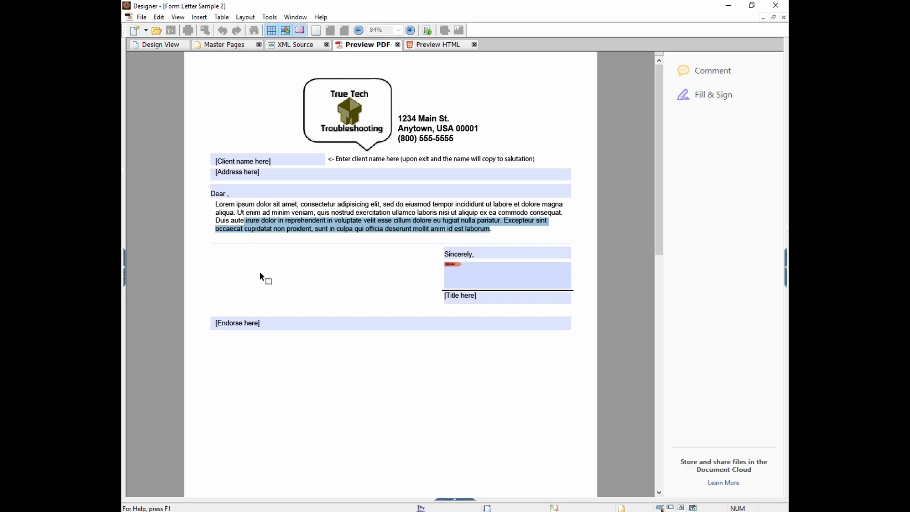
{"action": "left_click", "coordinate": [268, 319]}
{"action": "left_click", "coordinate": [263, 325]}
{"action": "key", "text": "ctrl+v"}
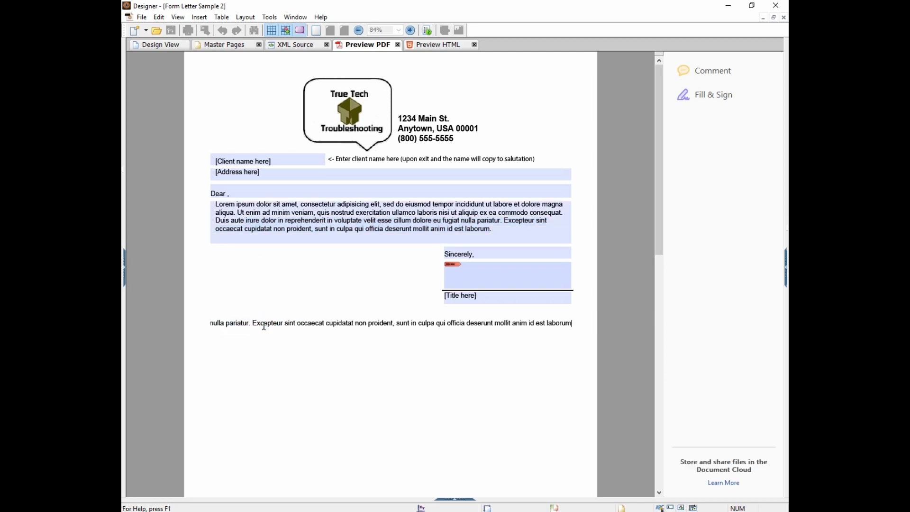
{"action": "left_click", "coordinate": [277, 336]}
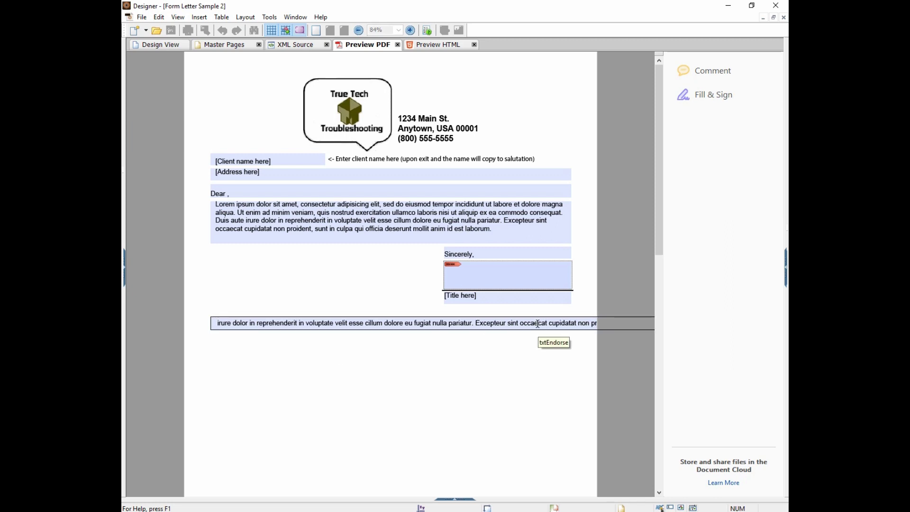
{"action": "left_click", "coordinate": [162, 44]}
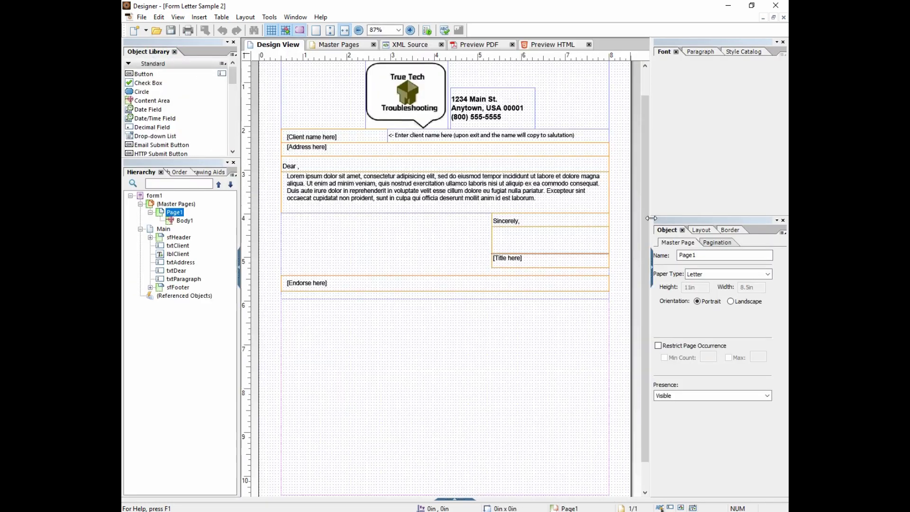
Step: Clear txtEndorse's width and height 'Expand to fit' options and drag it back to 2.25in wide
{"action": "left_click", "coordinate": [400, 282]}
{"action": "left_click", "coordinate": [694, 229]}
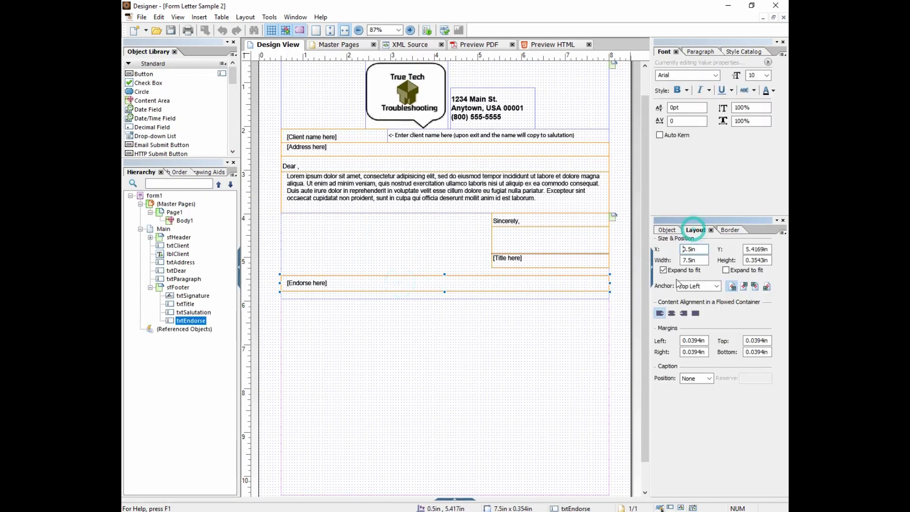
{"action": "left_click", "coordinate": [662, 270]}
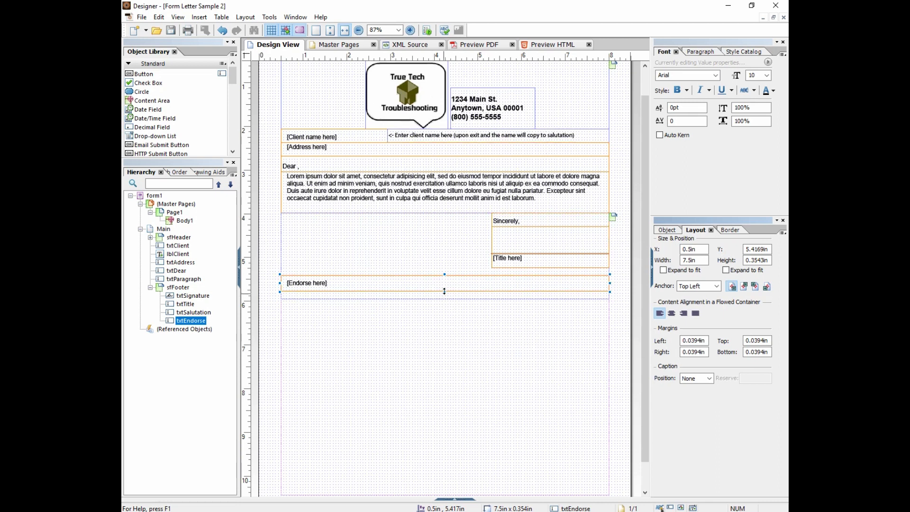
{"action": "left_click", "coordinate": [430, 287]}
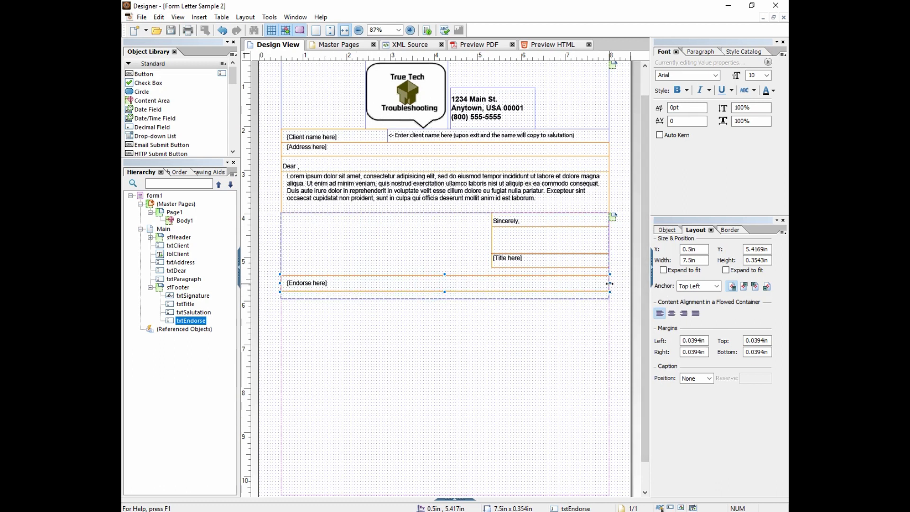
{"action": "left_click", "coordinate": [726, 271]}
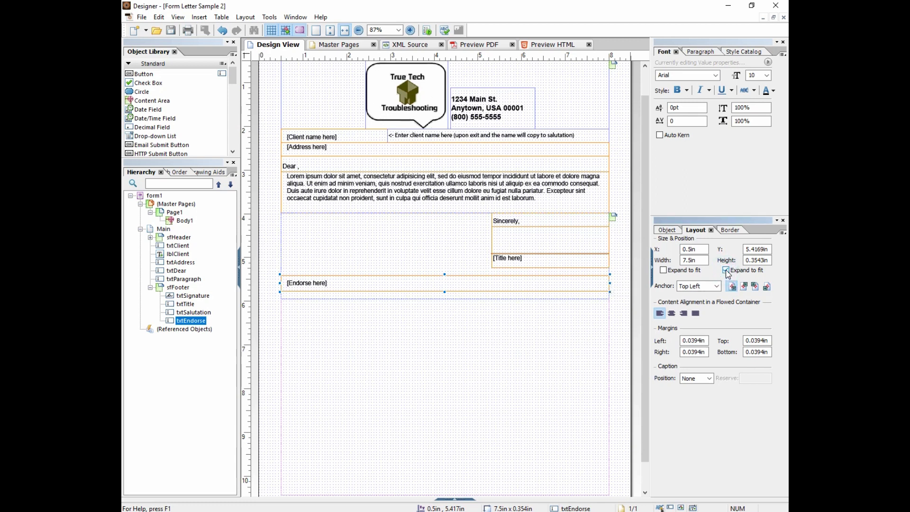
{"action": "left_click", "coordinate": [726, 271]}
{"action": "left_click_drag", "start_coordinate": [610, 283], "coordinate": [381, 289]}
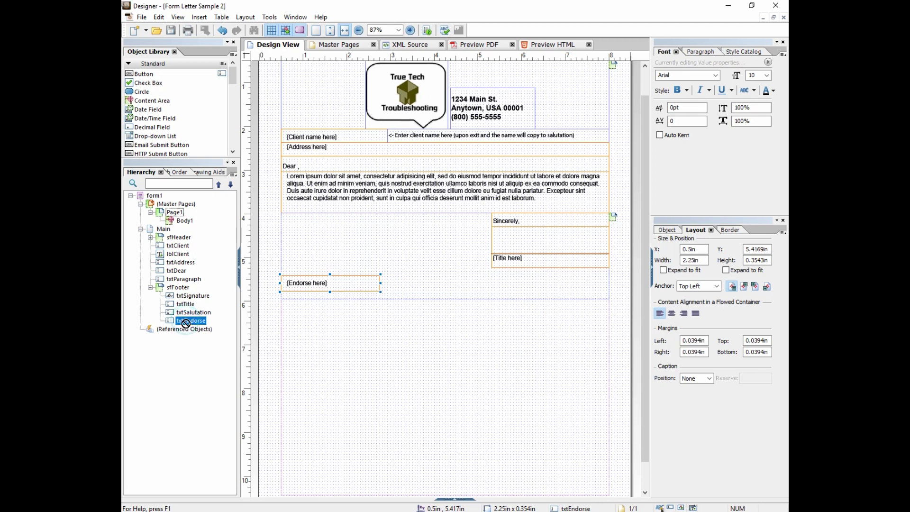
Step: Move txtEndorse from sfFooter into Main in the Hierarchy and shorten sfFooter to remove empty space
{"action": "left_click_drag", "start_coordinate": [187, 322], "coordinate": [188, 328]}
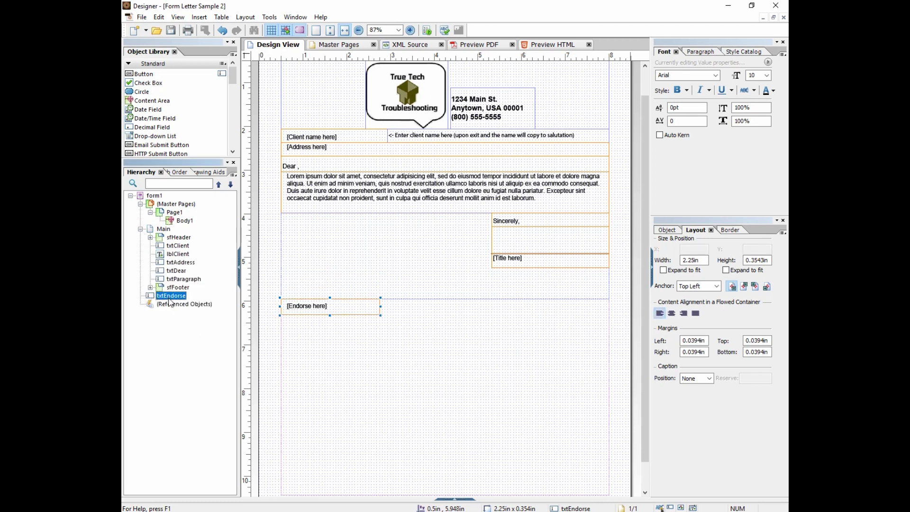
{"action": "left_click_drag", "start_coordinate": [170, 298], "coordinate": [174, 238]}
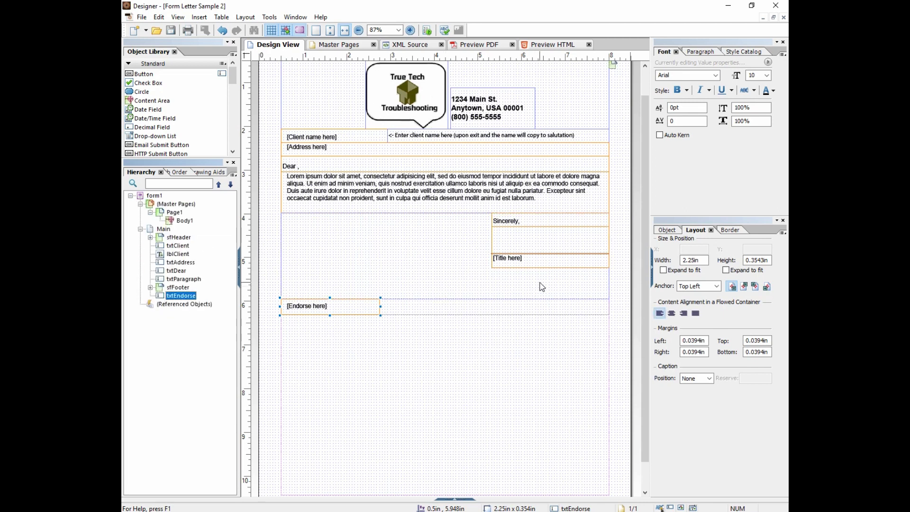
{"action": "left_click", "coordinate": [608, 280]}
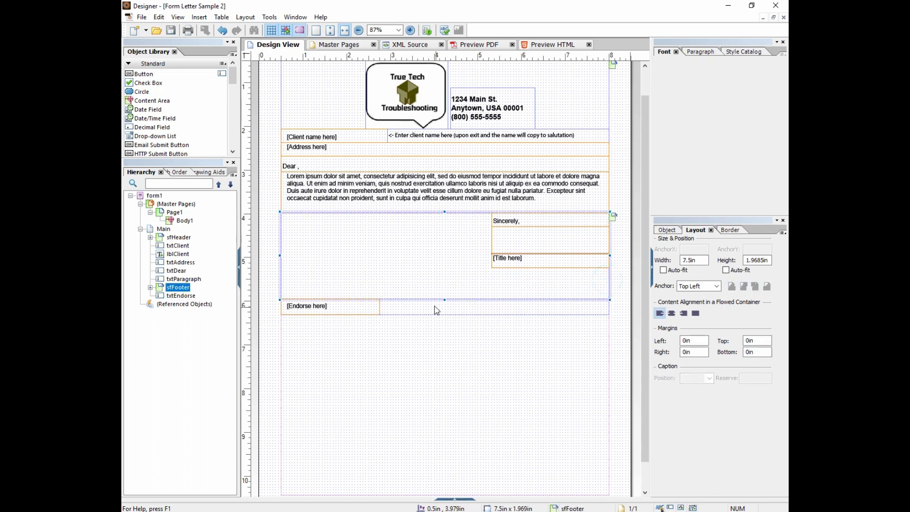
{"action": "left_click_drag", "start_coordinate": [445, 300], "coordinate": [444, 274]}
Step: Widen txtEndorse to 7.5in, with height 'Expand to fit' and Allow Multiple Lines enabled
{"action": "left_click", "coordinate": [362, 280]}
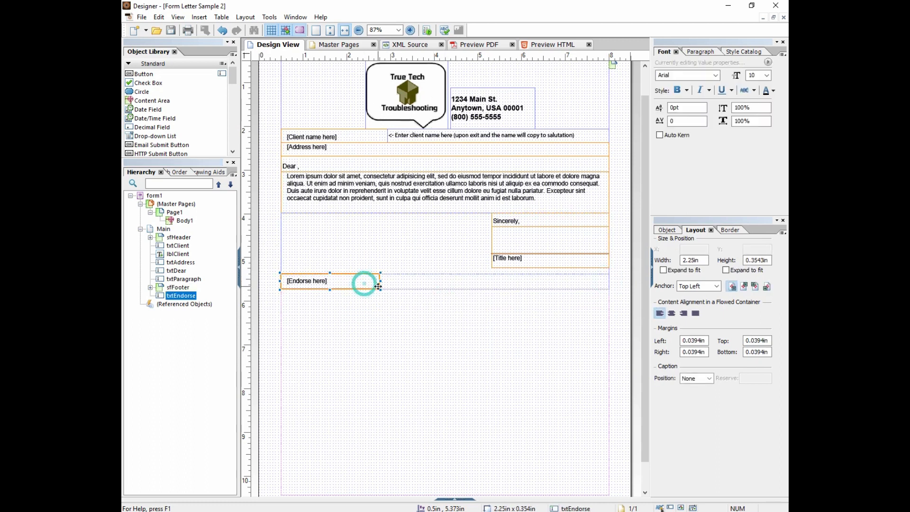
{"action": "left_click_drag", "start_coordinate": [381, 282], "coordinate": [630, 293]}
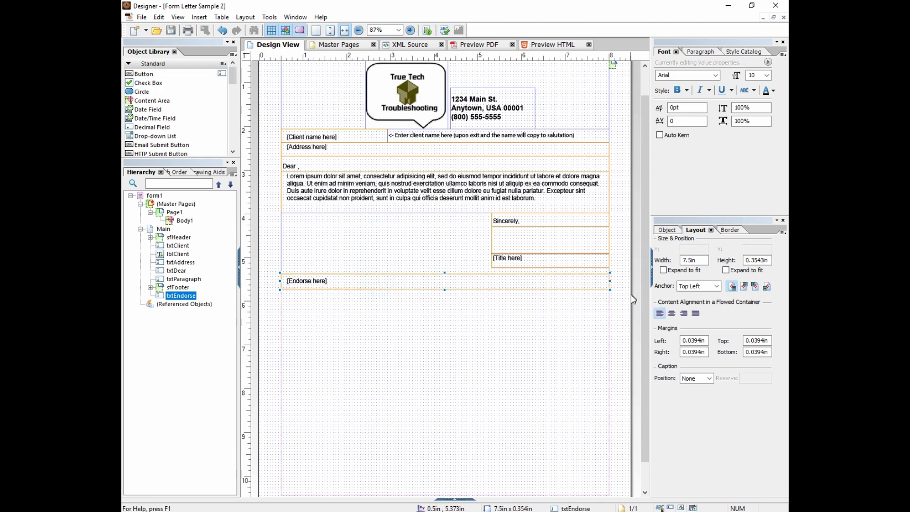
{"action": "left_click", "coordinate": [725, 269]}
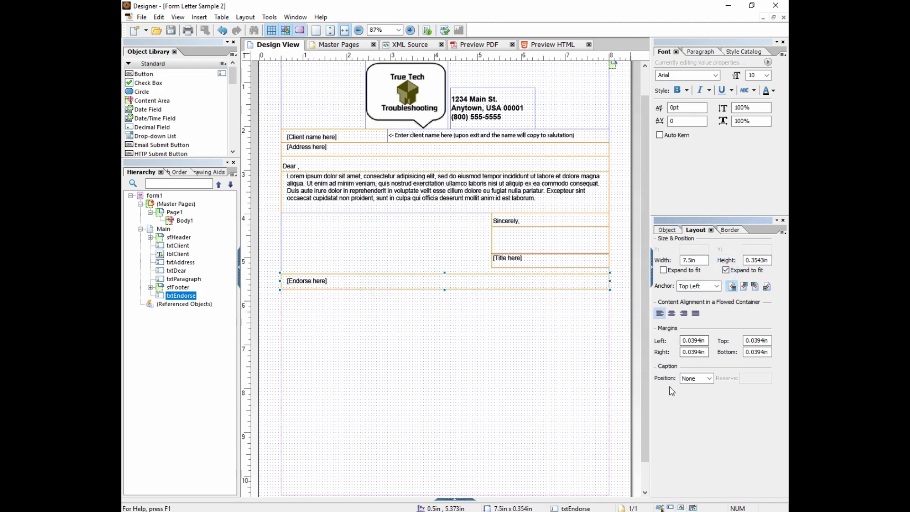
{"action": "left_click", "coordinate": [669, 231]}
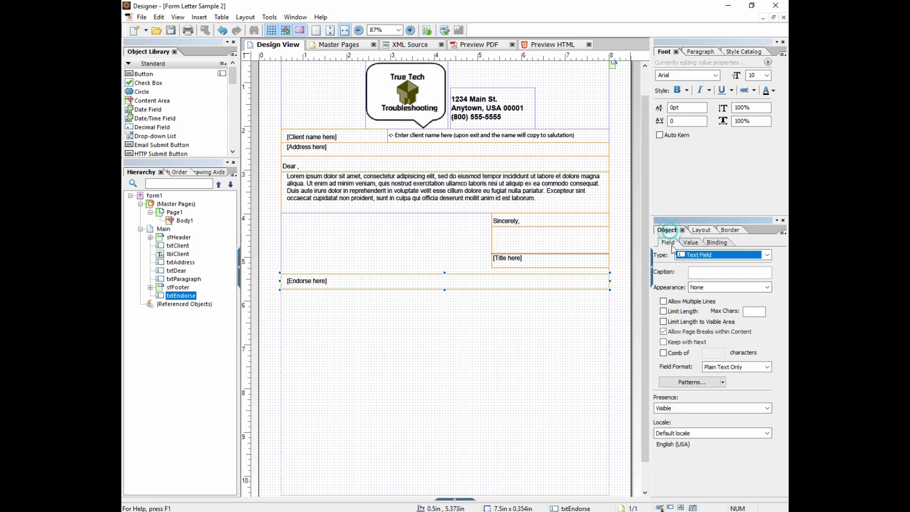
{"action": "left_click", "coordinate": [662, 301]}
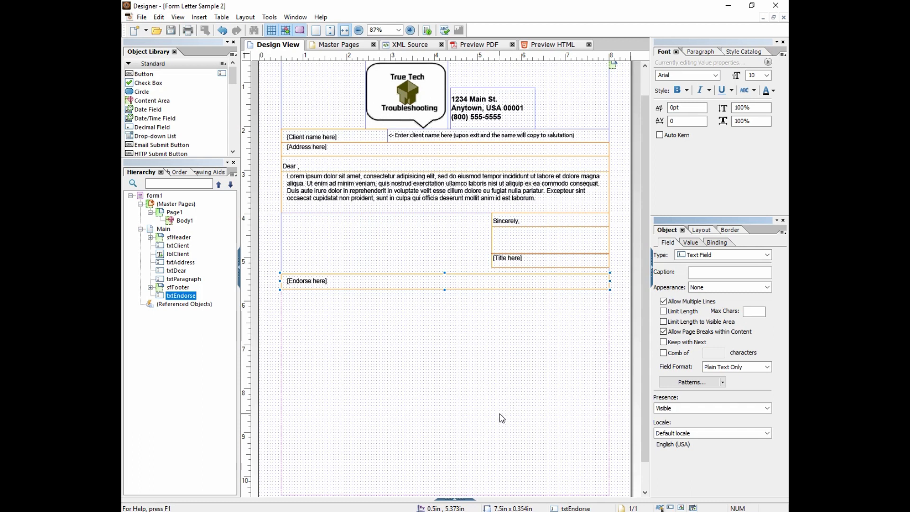
{"action": "scroll", "coordinate": [501, 418], "scroll_direction": "up", "scroll_amount": 1}
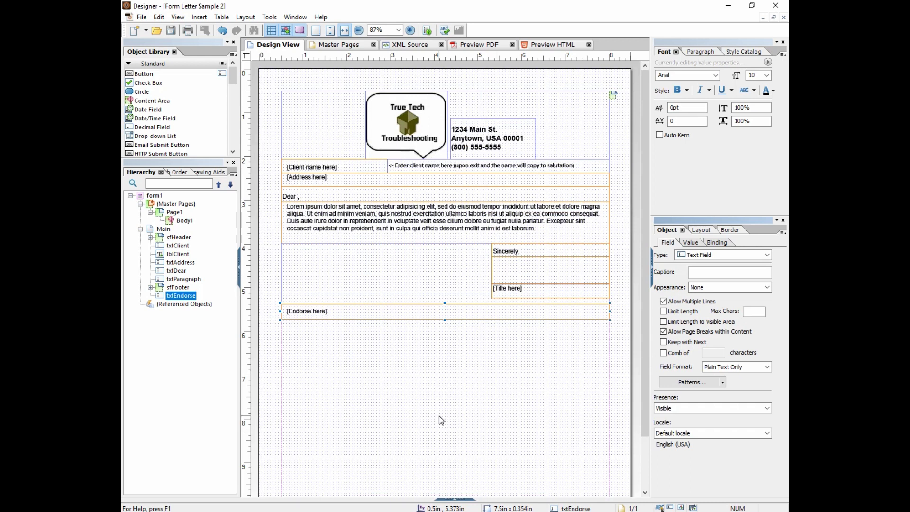